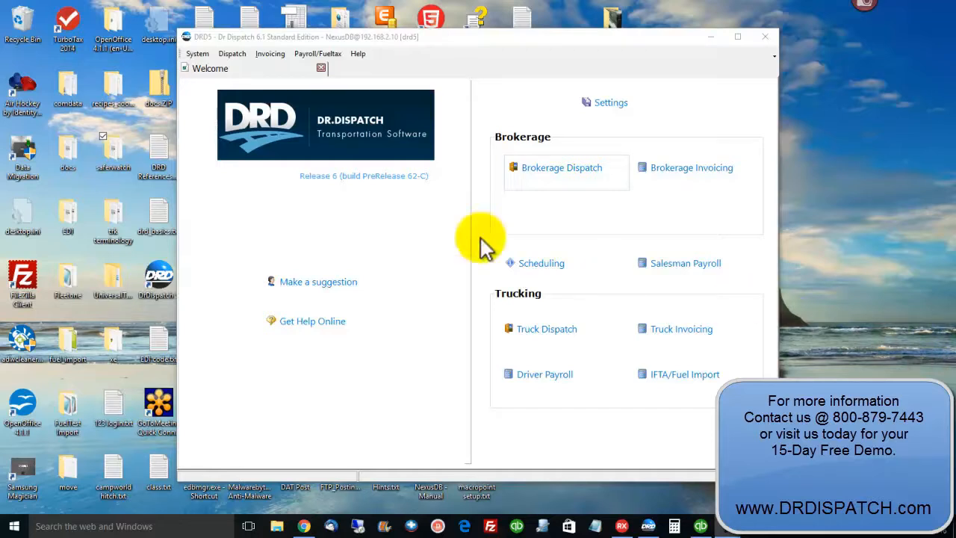
# Create a new load in Brokerage Dispatch and assign the DEMO LOAD template to it
pyautogui.click(554, 184)
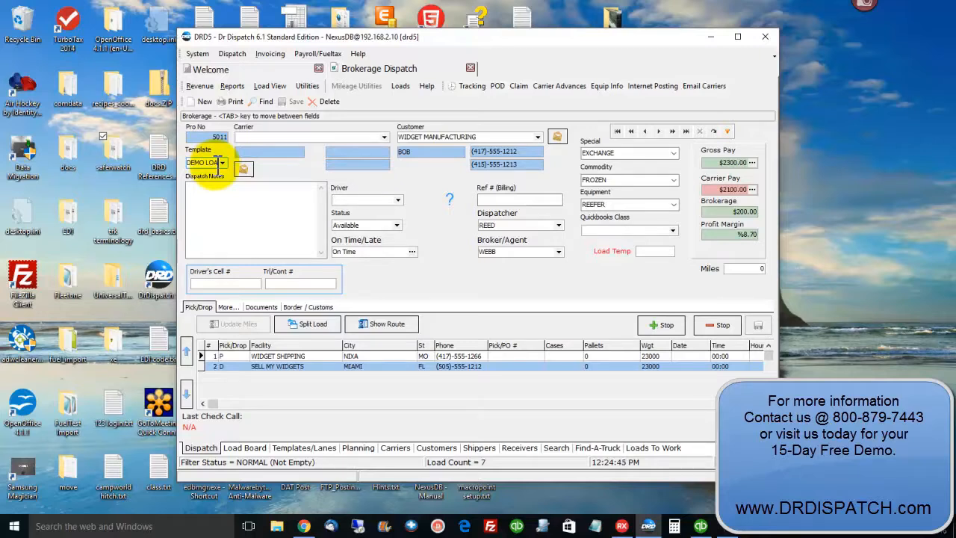
pyautogui.click(202, 102)
pyautogui.click(221, 166)
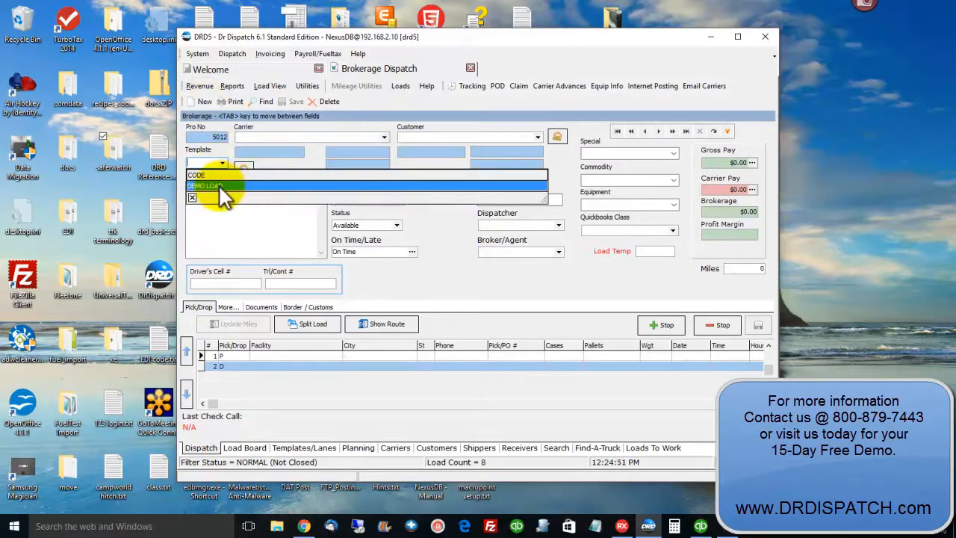
pyautogui.click(219, 186)
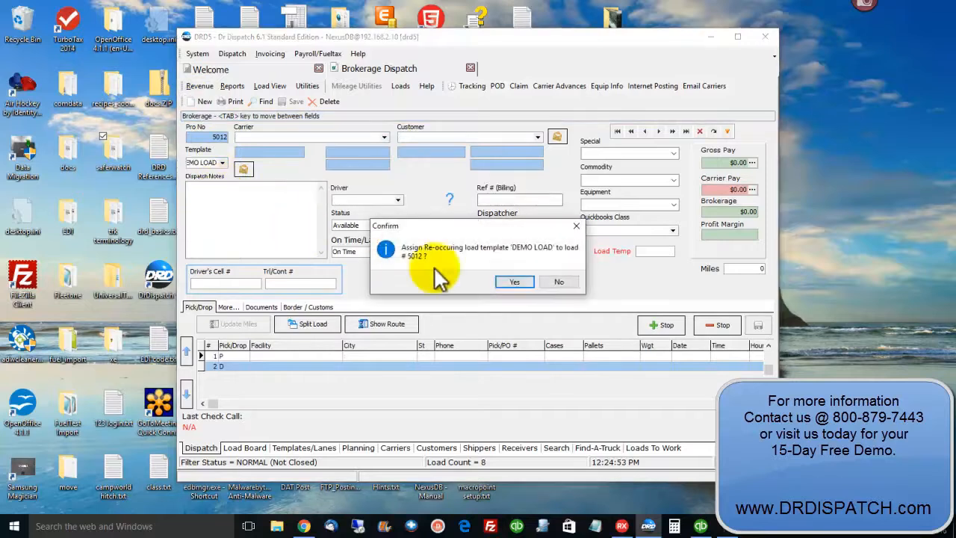
pyautogui.click(513, 281)
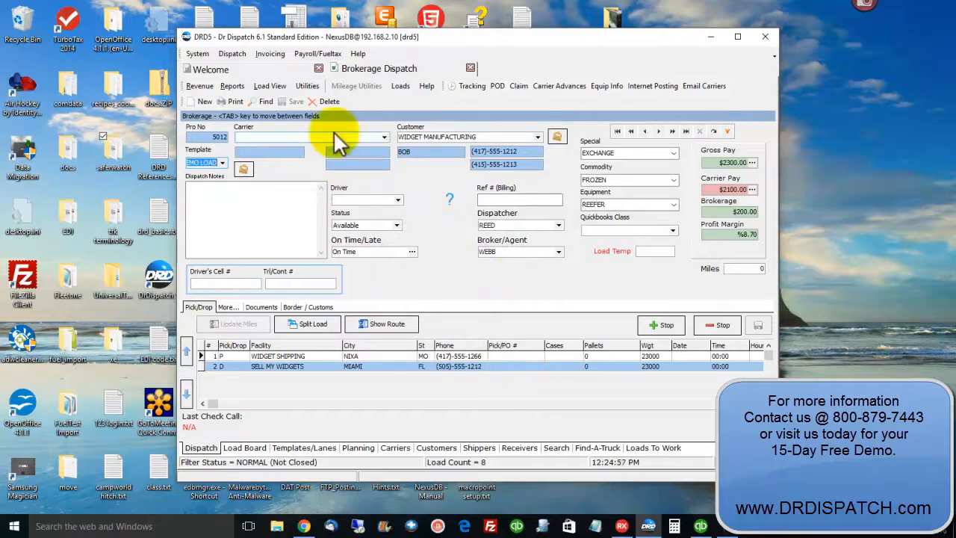
# Create 2 copies of the current load
pyautogui.click(309, 85)
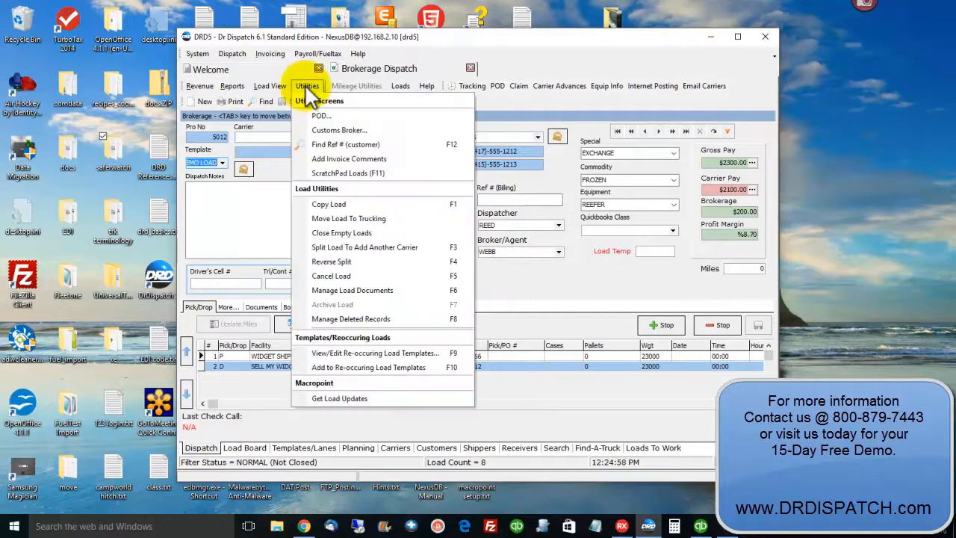
pyautogui.click(323, 202)
pyautogui.write('2')
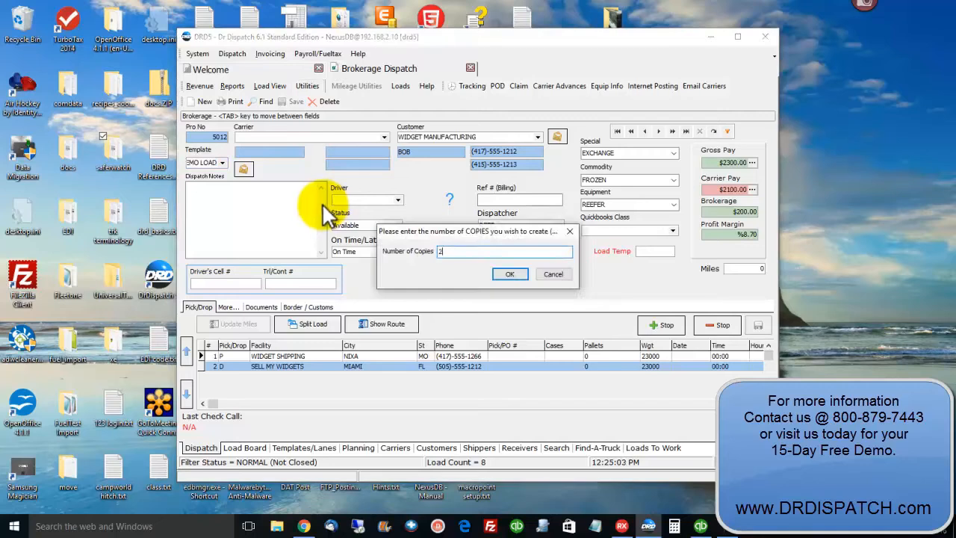
pyautogui.press('Return')
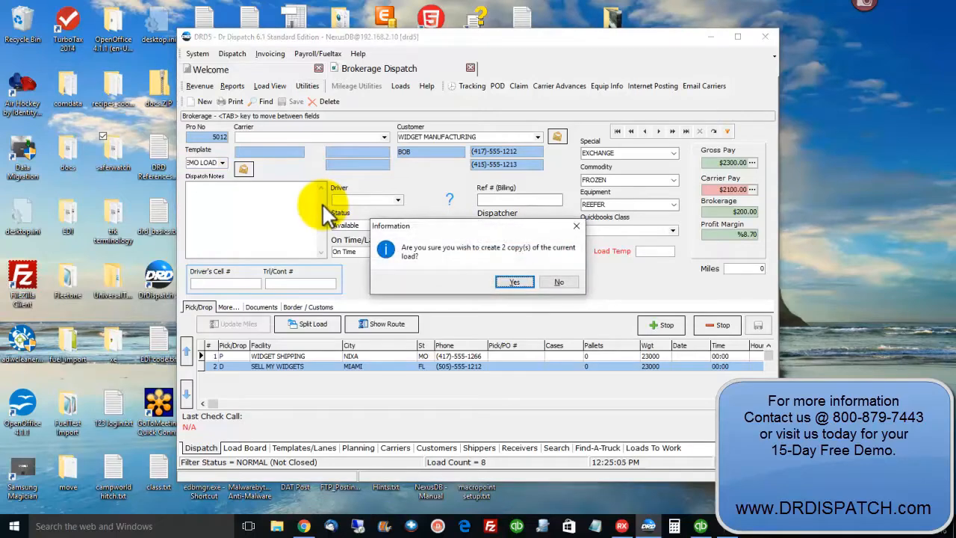
pyautogui.press('Return')
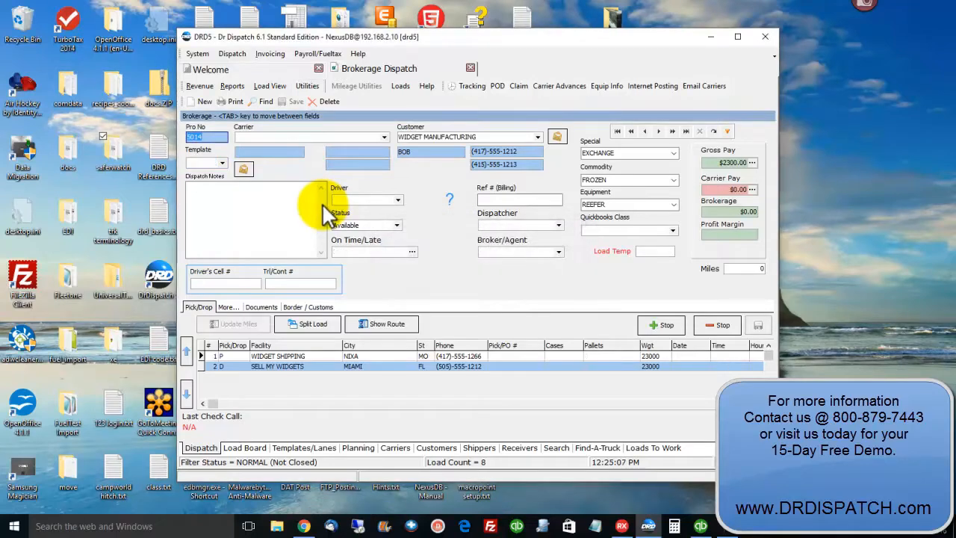
# Open the last available load on the load board and select SCHOTT TRANSPORTATION INC as its carrier
pyautogui.click(252, 448)
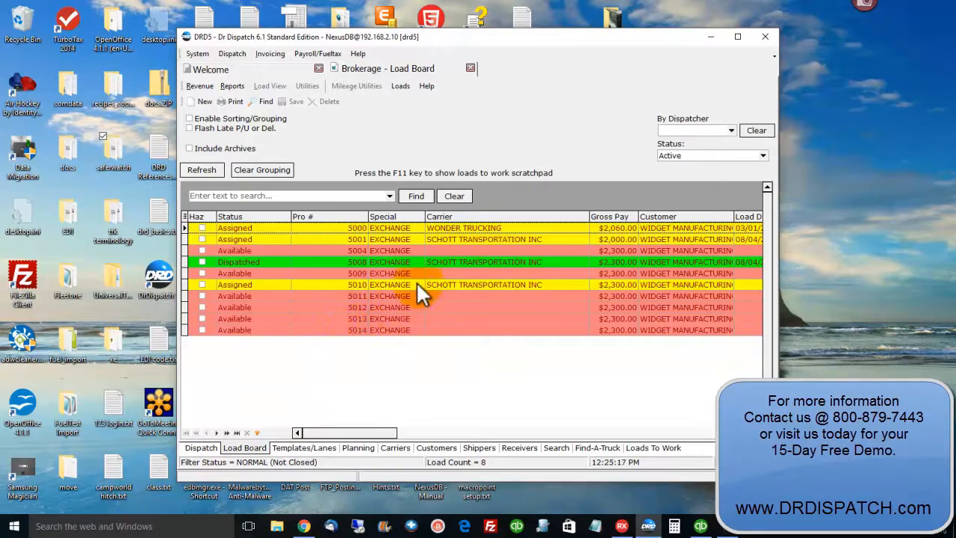
pyautogui.doubleClick(396, 331)
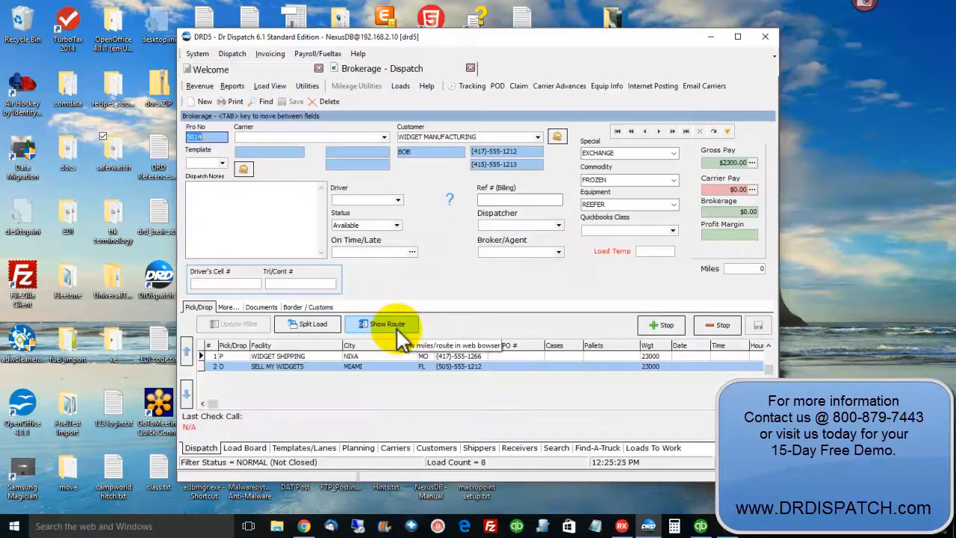
pyautogui.click(309, 136)
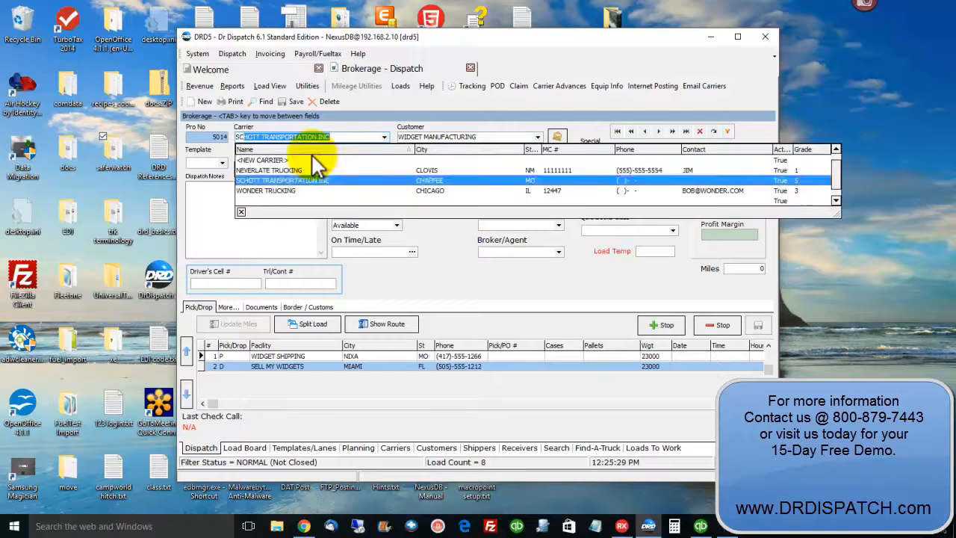
pyautogui.click(328, 183)
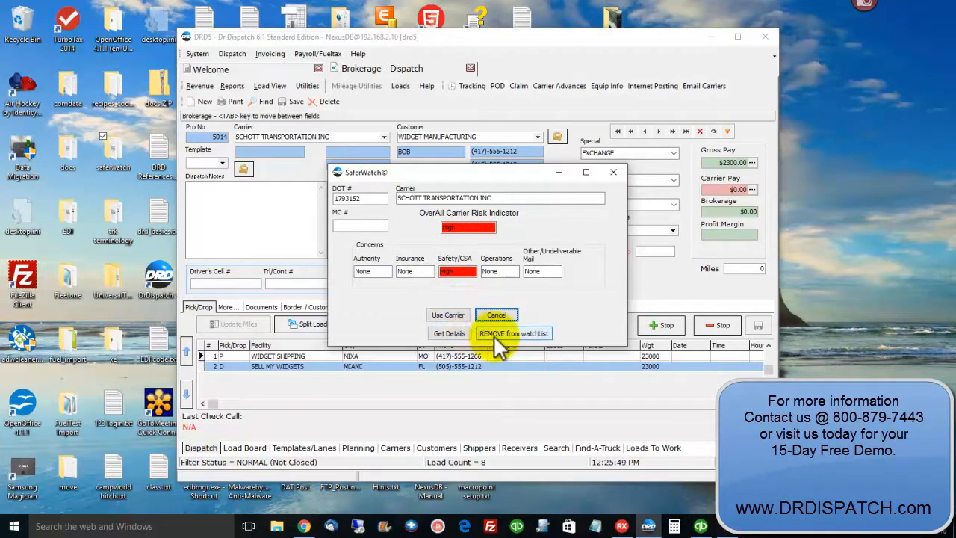
# Review the carrier's detailed SaferWatch assessment in the browser, and accept the carrier for the load
pyautogui.click(442, 334)
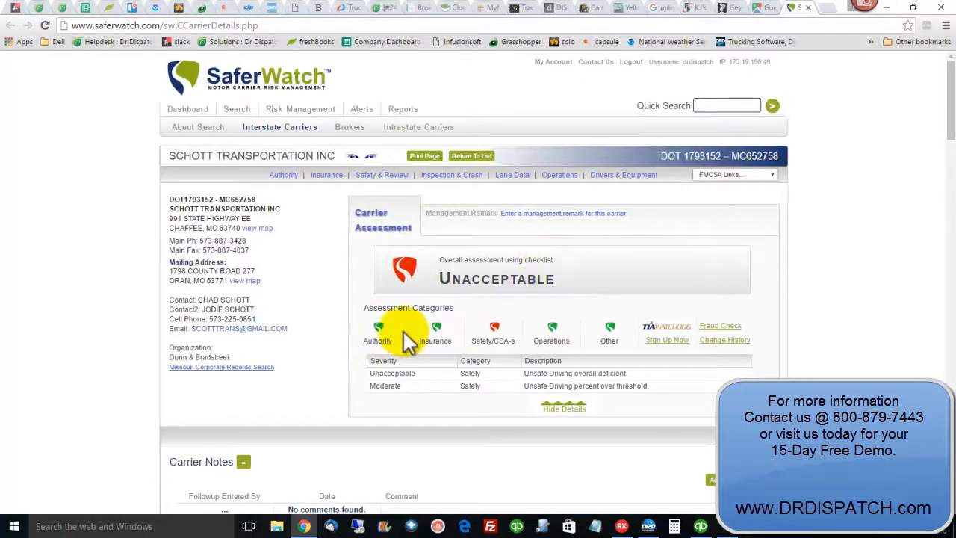
pyautogui.scroll(-2, 403, 331)
pyautogui.scroll(-2, 403, 331)
pyautogui.scroll(3, 403, 332)
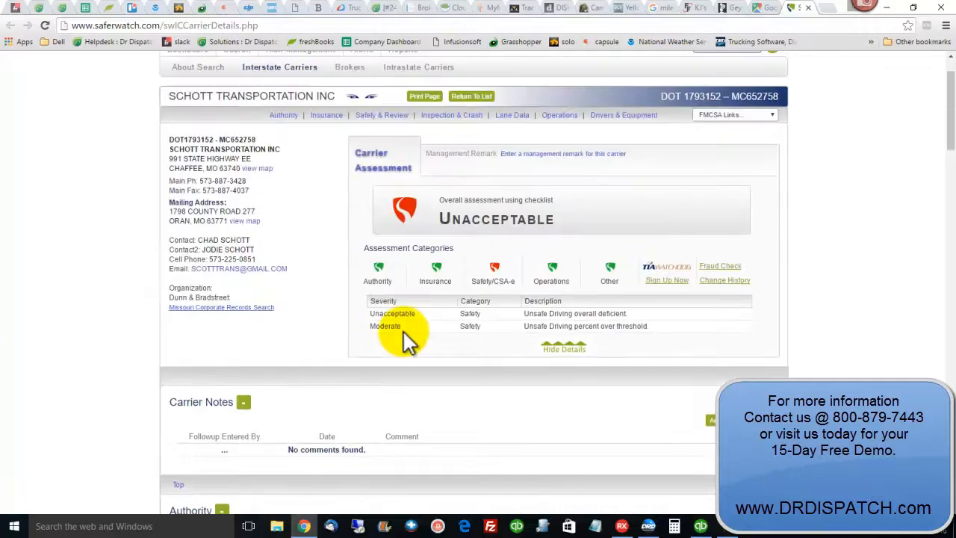
pyautogui.click(888, 9)
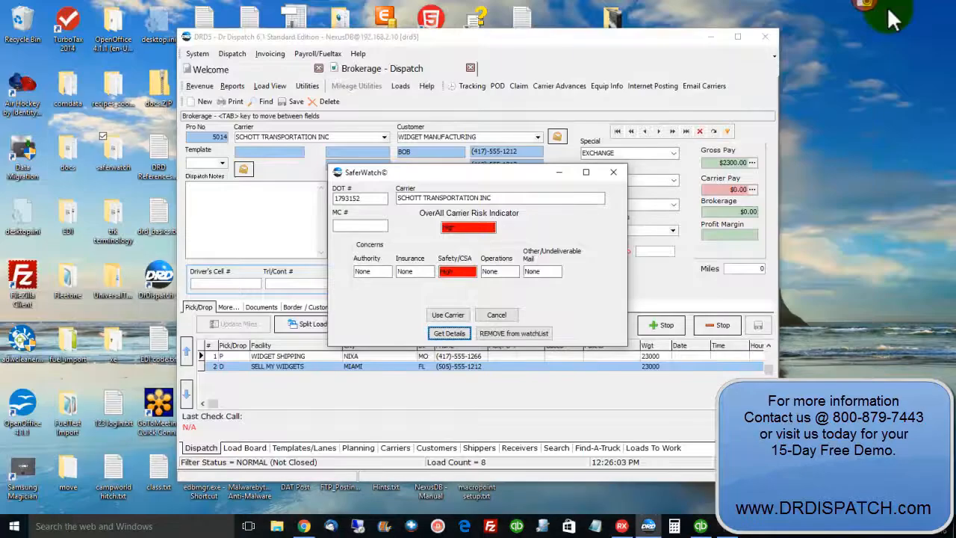
pyautogui.click(454, 314)
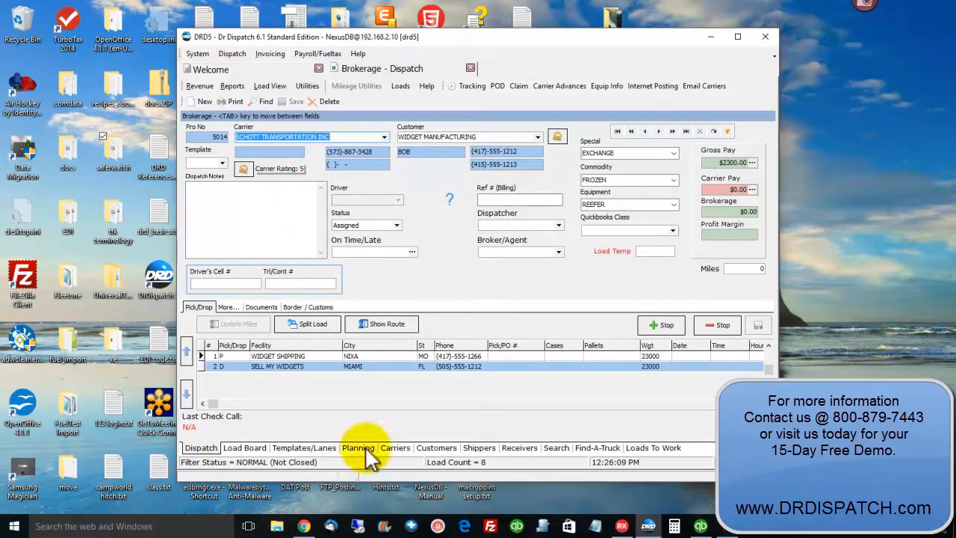
# Look over the brokerage carrier list, and return to the load's dispatch record
pyautogui.click(394, 447)
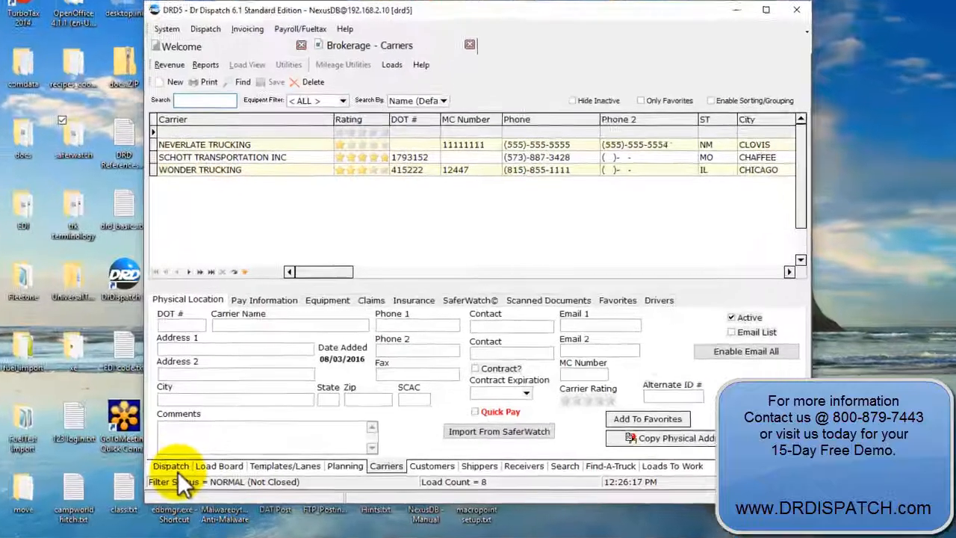
pyautogui.click(202, 448)
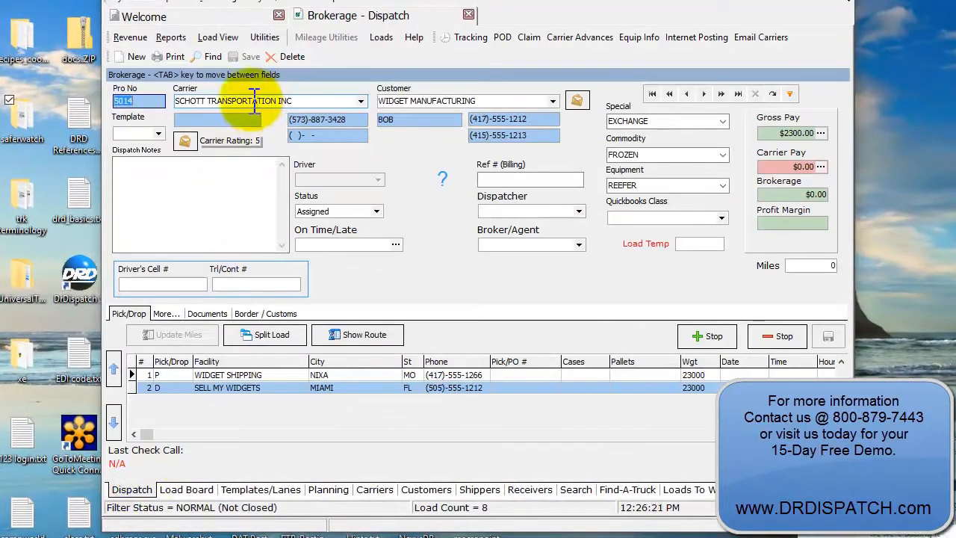
pyautogui.click(365, 135)
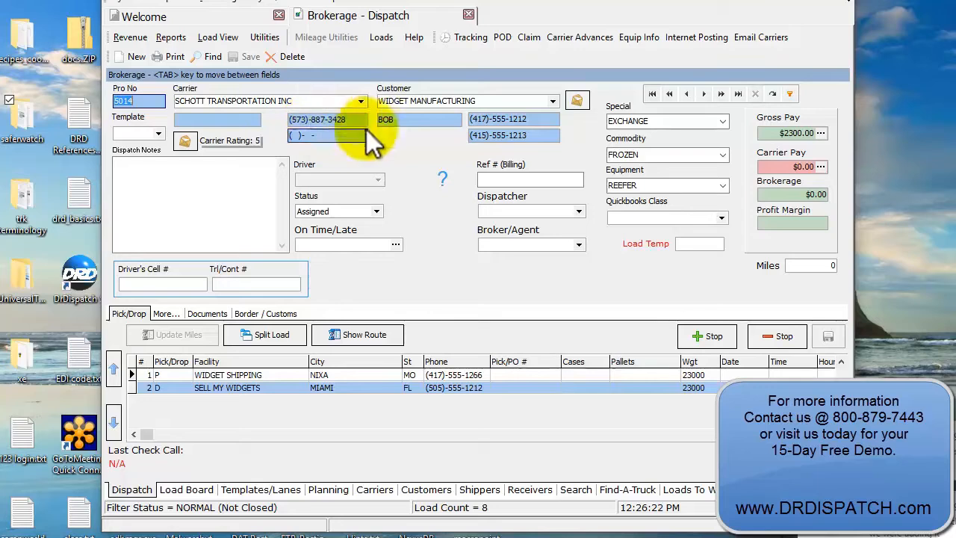
# Set the carrier pay for the load to a flat rate of 2100
pyautogui.click(820, 167)
pyautogui.write('2100')
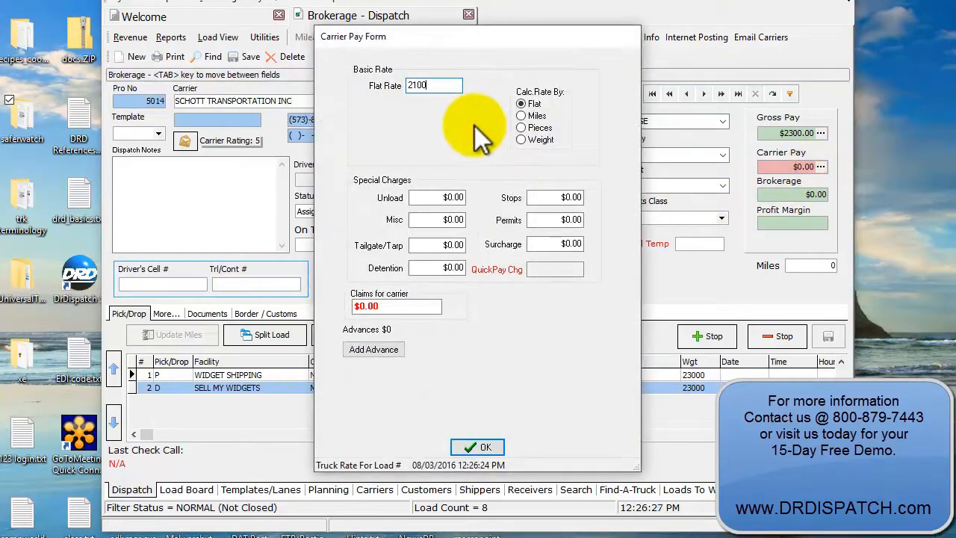
pyautogui.click(492, 450)
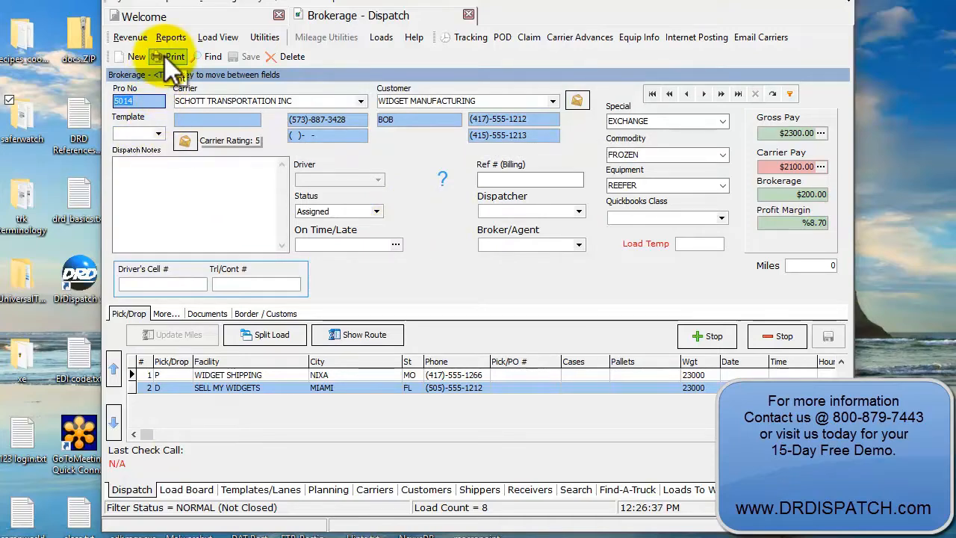
# Show the load's route from Nixa, MO to Miami, FL in Google Maps and compare the driving and flight routes
pyautogui.click(348, 334)
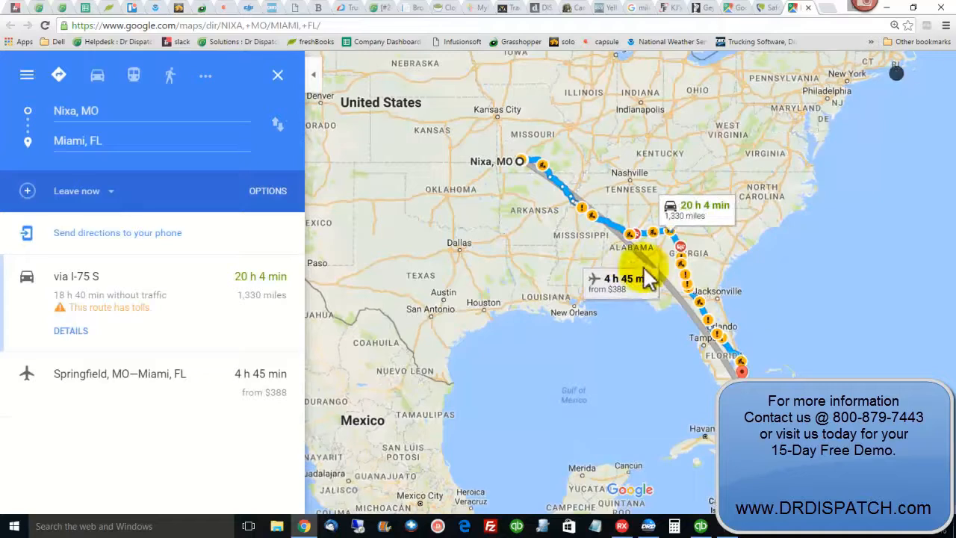
pyautogui.click(683, 317)
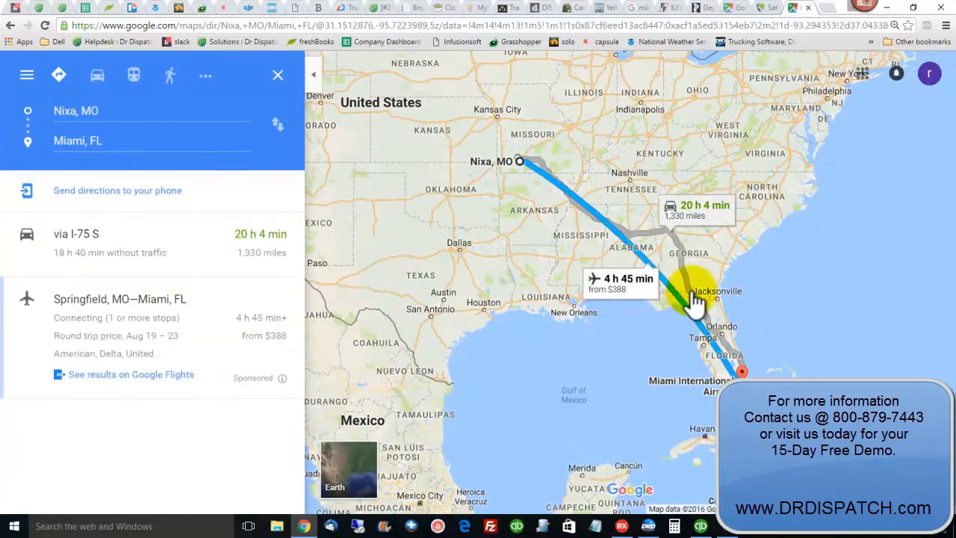
pyautogui.click(693, 297)
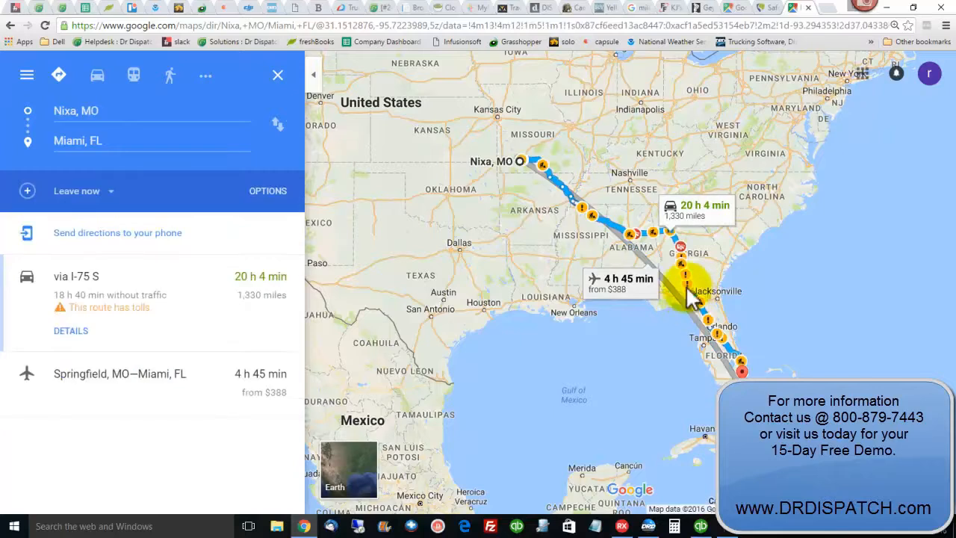
pyautogui.click(649, 272)
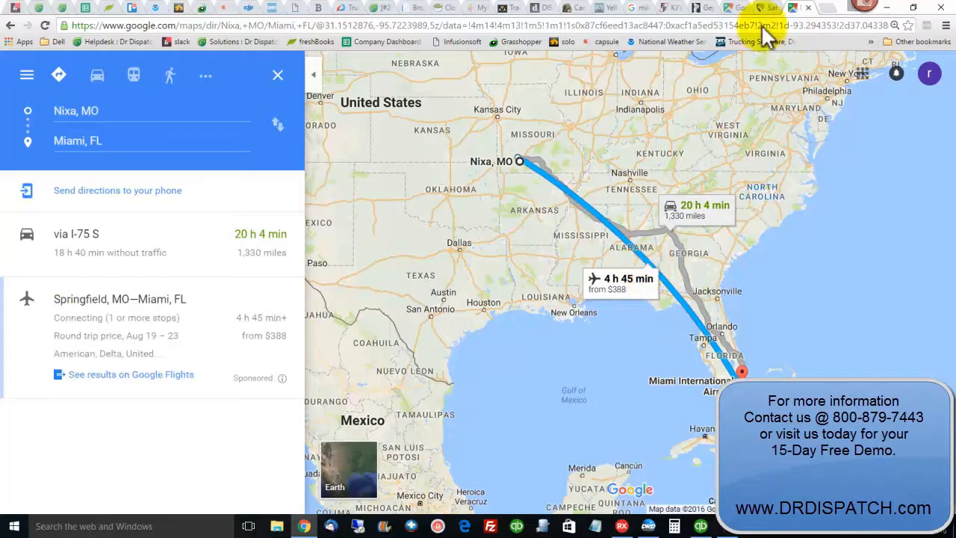
pyautogui.moveTo(885, 21)
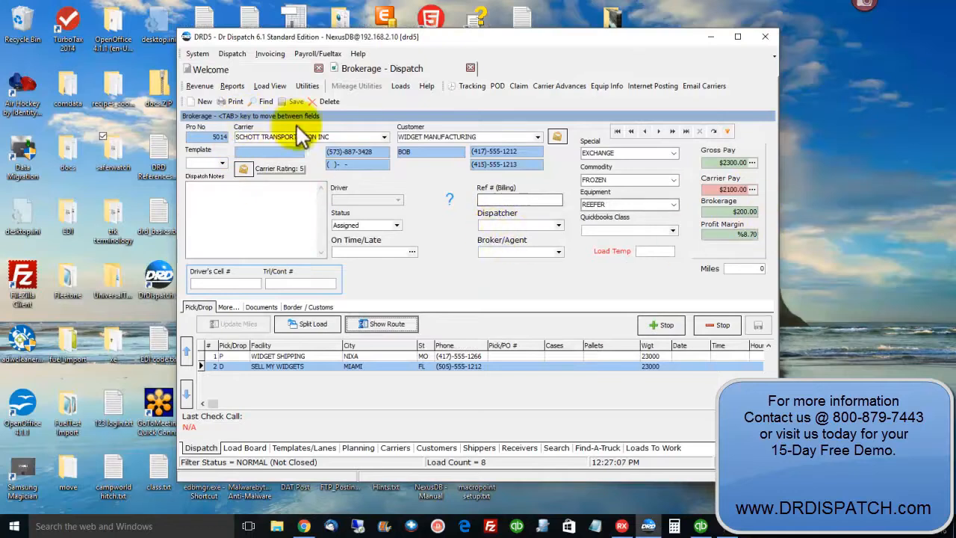
# Prepare the load's rate confirmation for emailing with the special instruction "pre cool reefer to 0 deg"
pyautogui.click(230, 101)
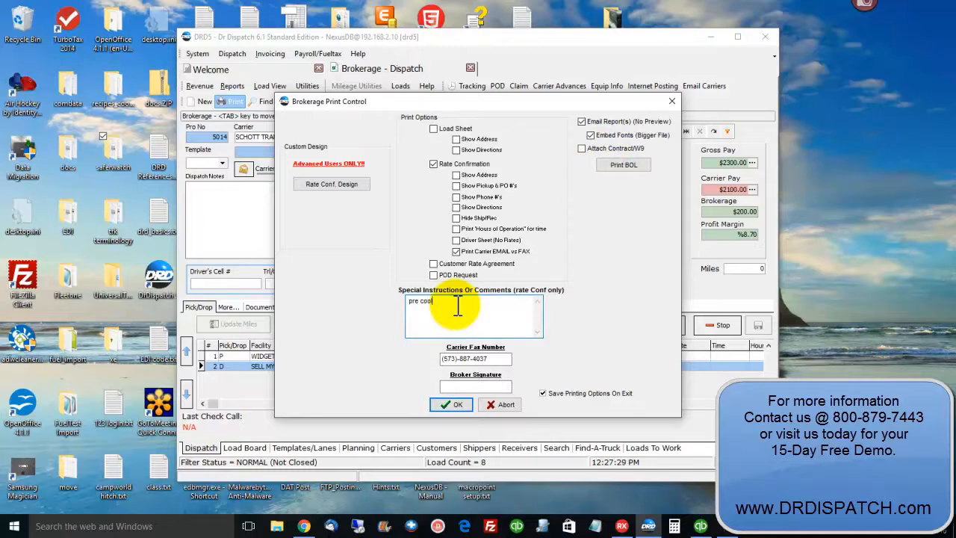
pyautogui.write('eefer to 0 deg')
pyautogui.click(457, 404)
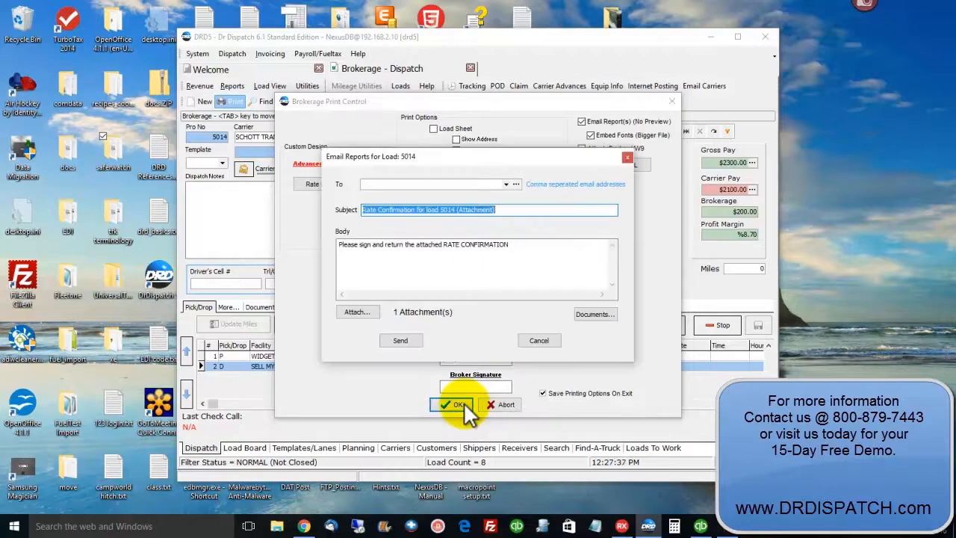
# Email the attached rate confirmation to the recipient's saved e-mail address
pyautogui.click(424, 185)
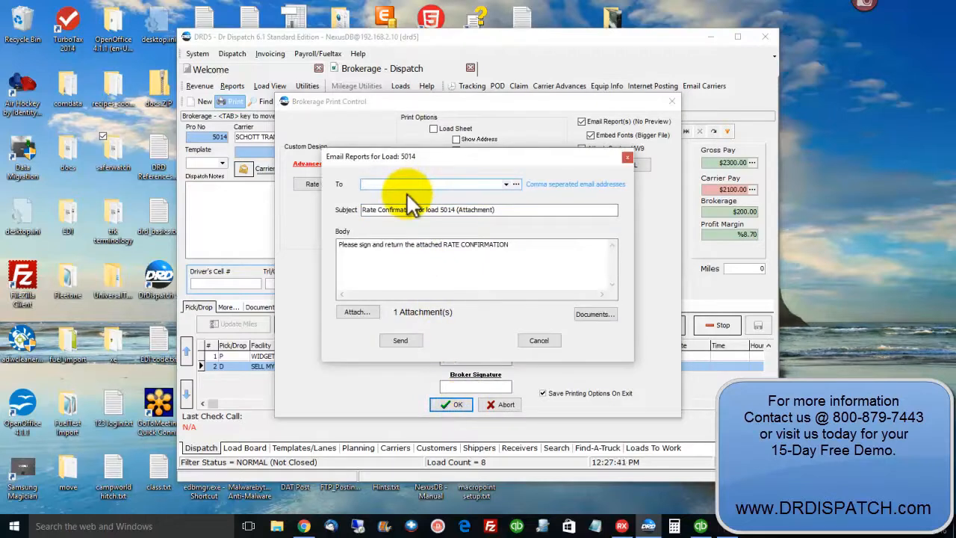
pyautogui.write('drd')
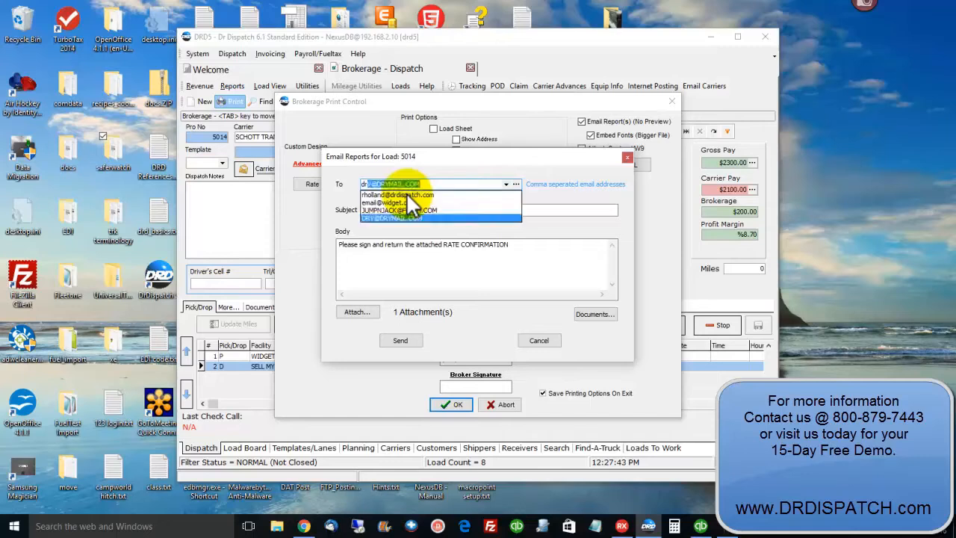
pyautogui.click(410, 194)
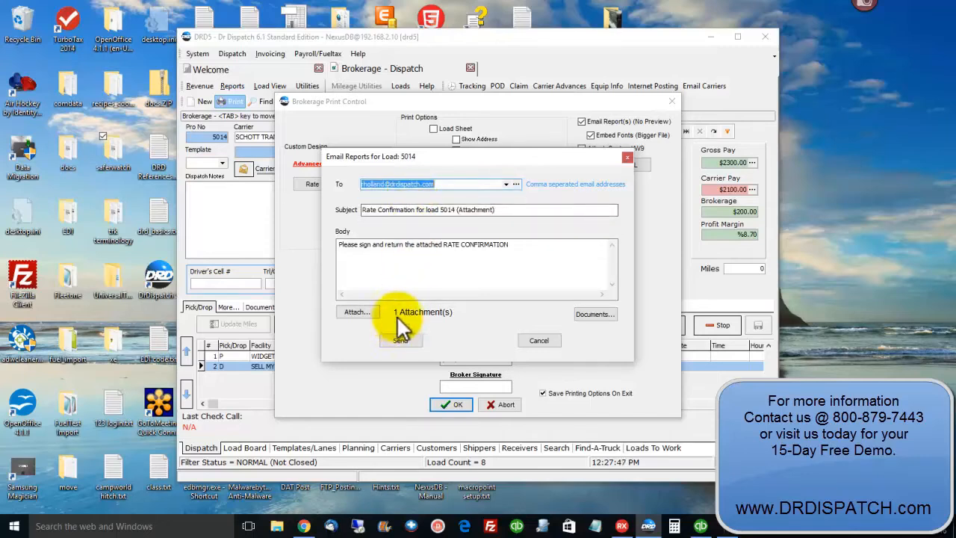
pyautogui.click(404, 341)
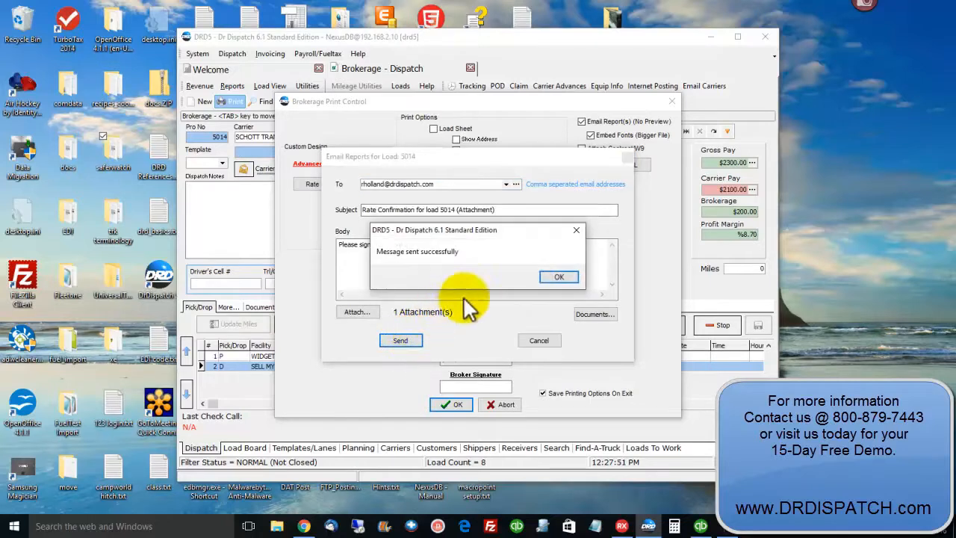
pyautogui.click(542, 276)
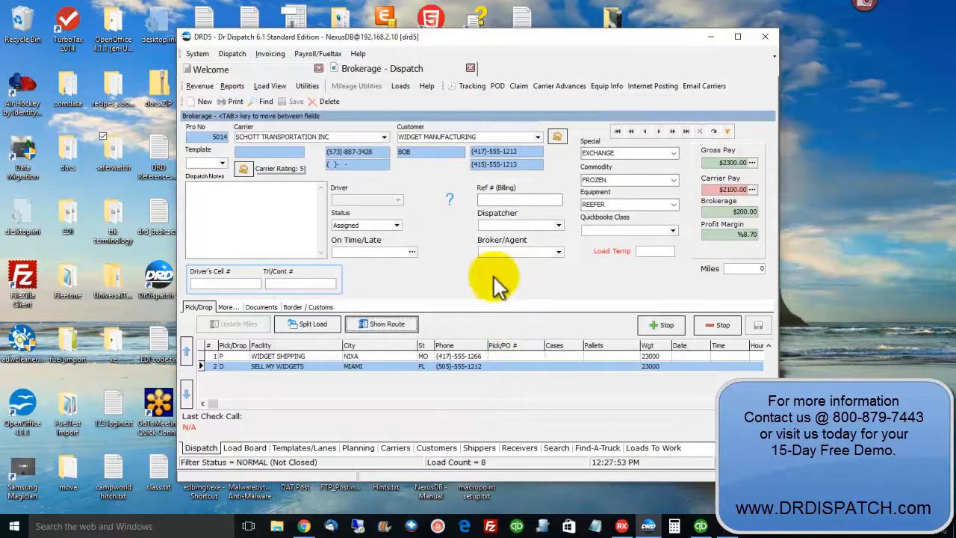
pyautogui.click(341, 153)
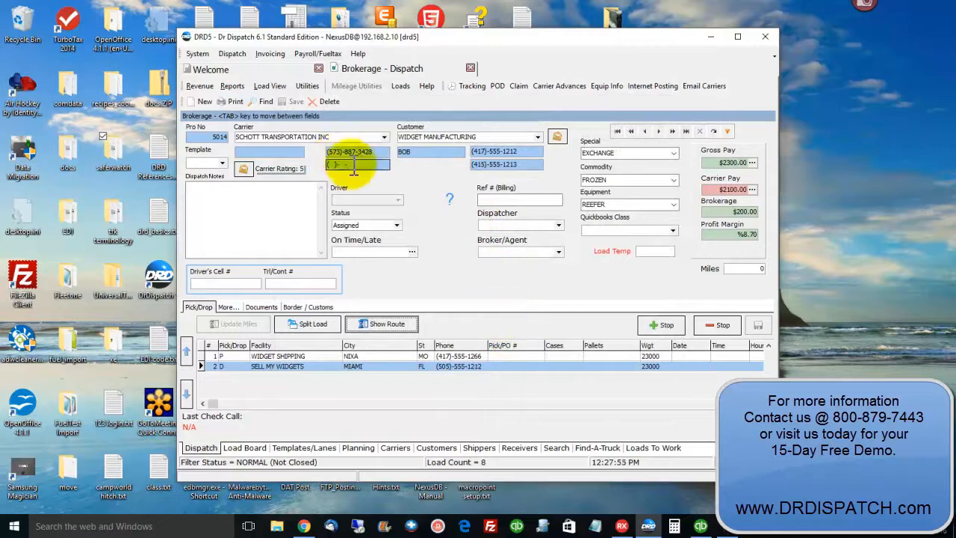
pyautogui.click(469, 88)
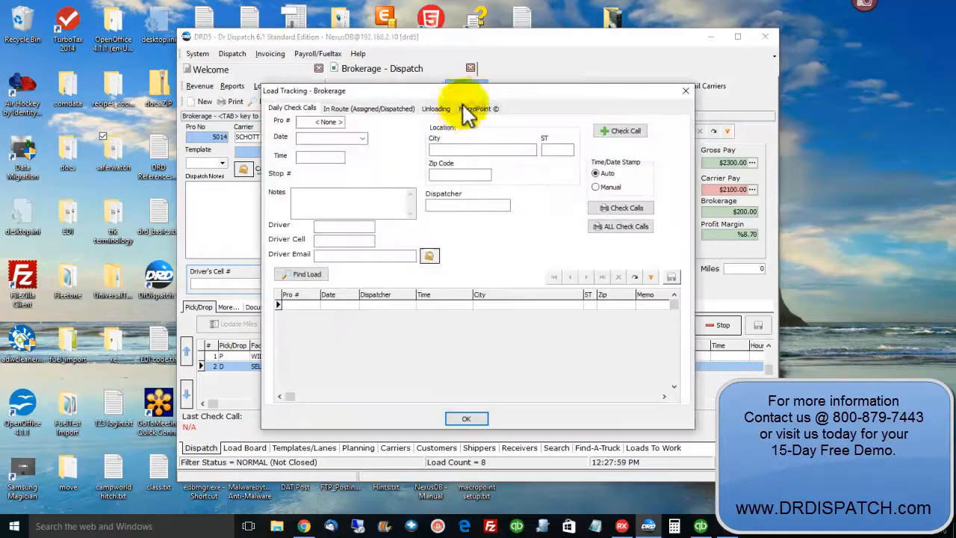
pyautogui.click(464, 419)
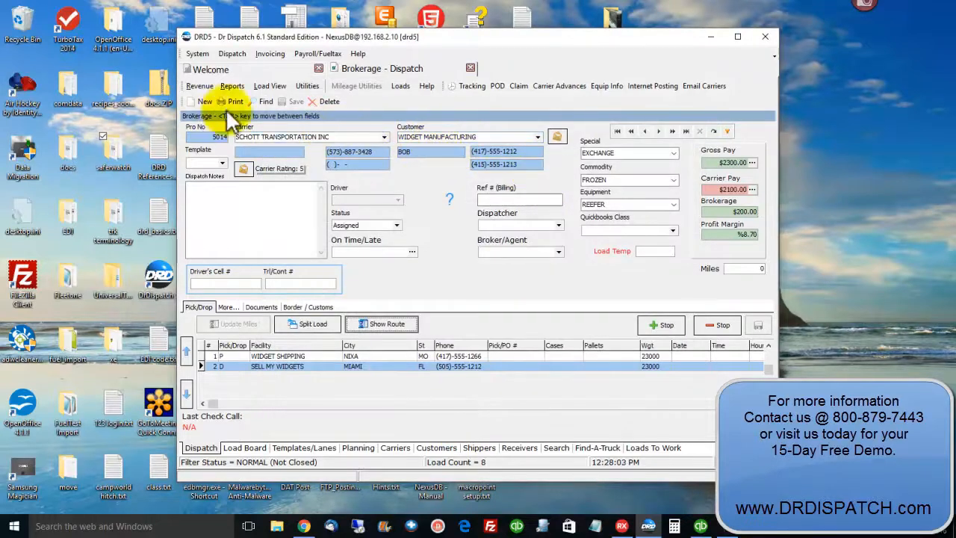
# Find the load with pro number 5008 and bring up its MacroPoint tracking setup
pyautogui.click(257, 101)
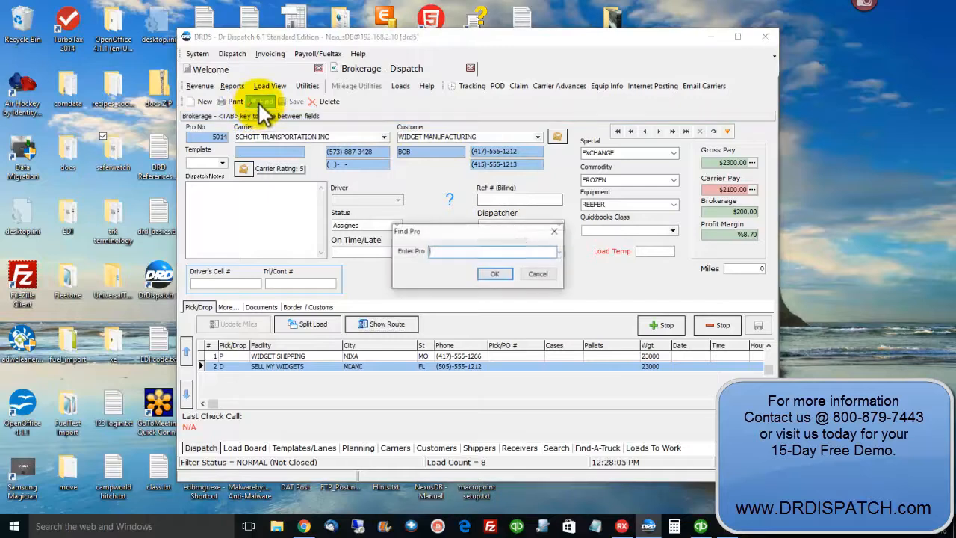
pyautogui.write('5008')
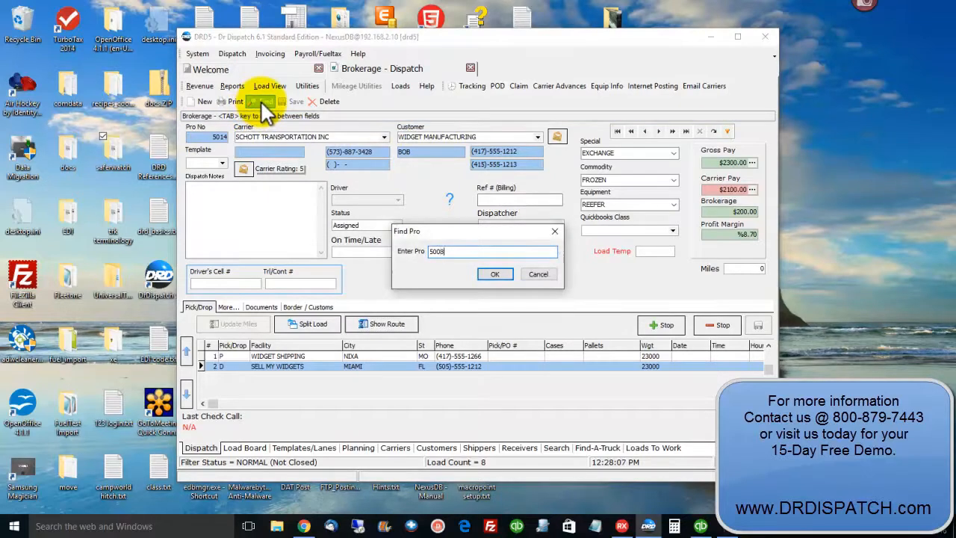
pyautogui.press('Return')
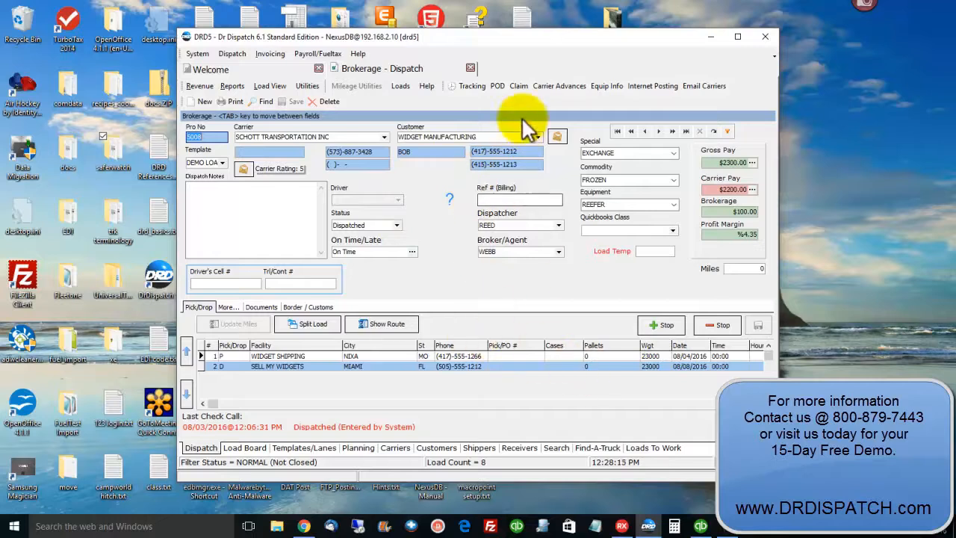
pyautogui.click(478, 87)
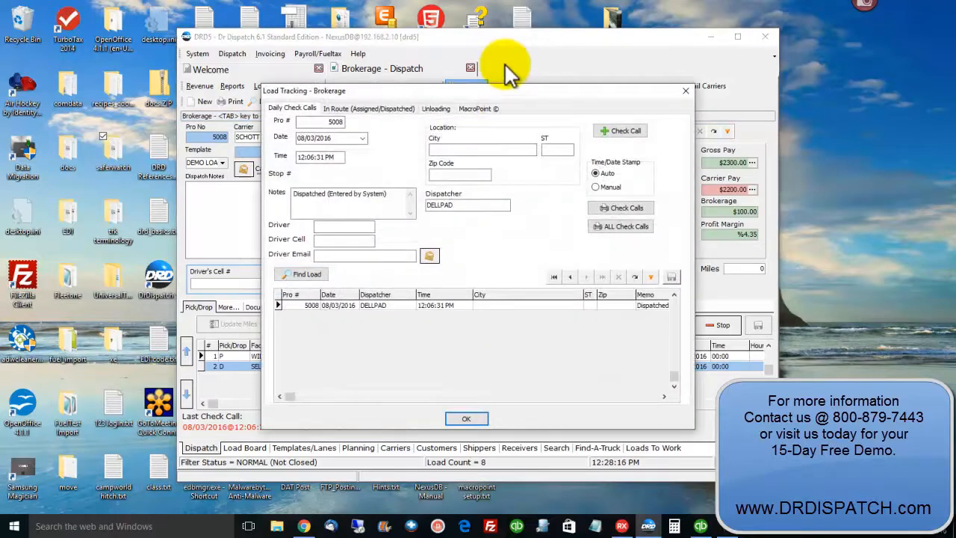
pyautogui.click(481, 109)
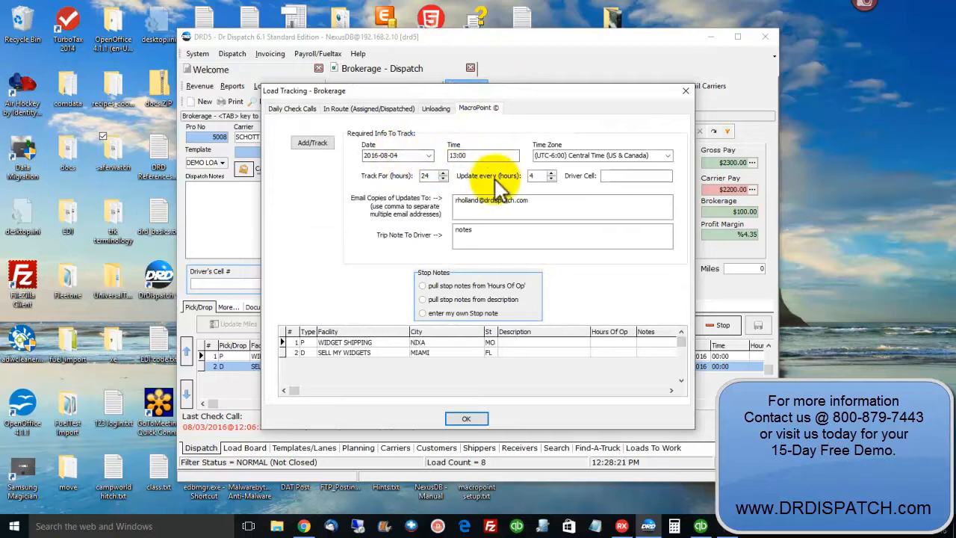
# Enter the driver's cell number for MacroPoint tracking, keeping 24 hours of tracking with updates every 4 hours
pyautogui.moveTo(431, 176); pyautogui.dragTo(412, 177)
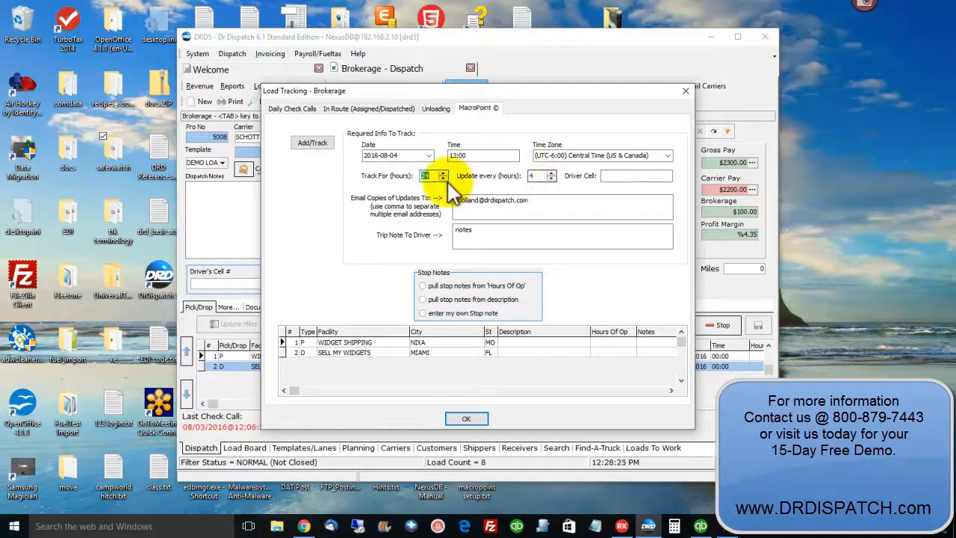
pyautogui.moveTo(542, 176); pyautogui.dragTo(517, 182)
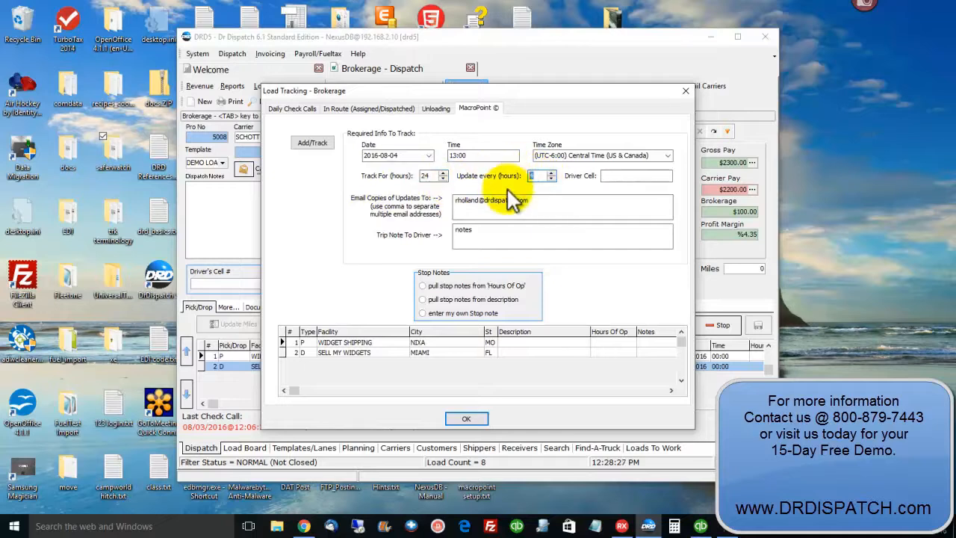
pyautogui.click(617, 179)
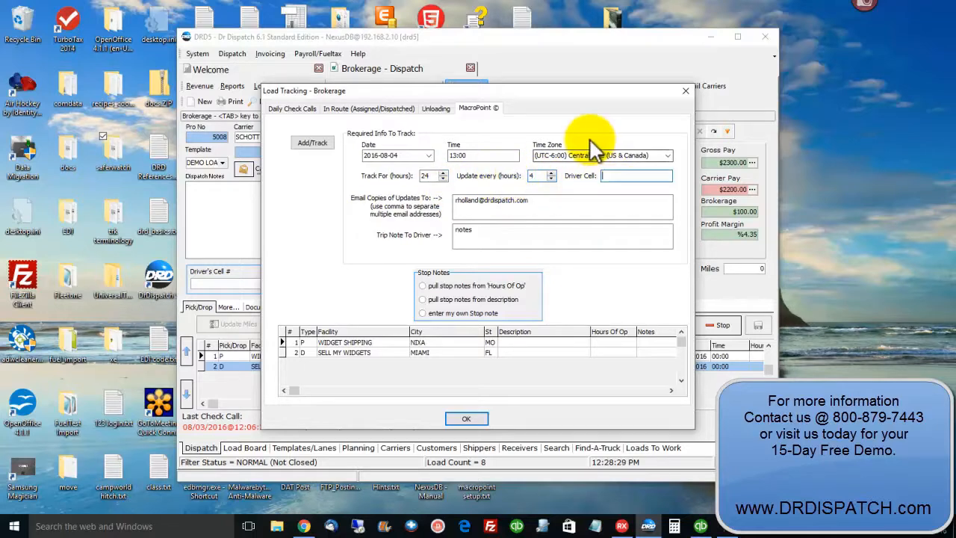
pyautogui.write('4')
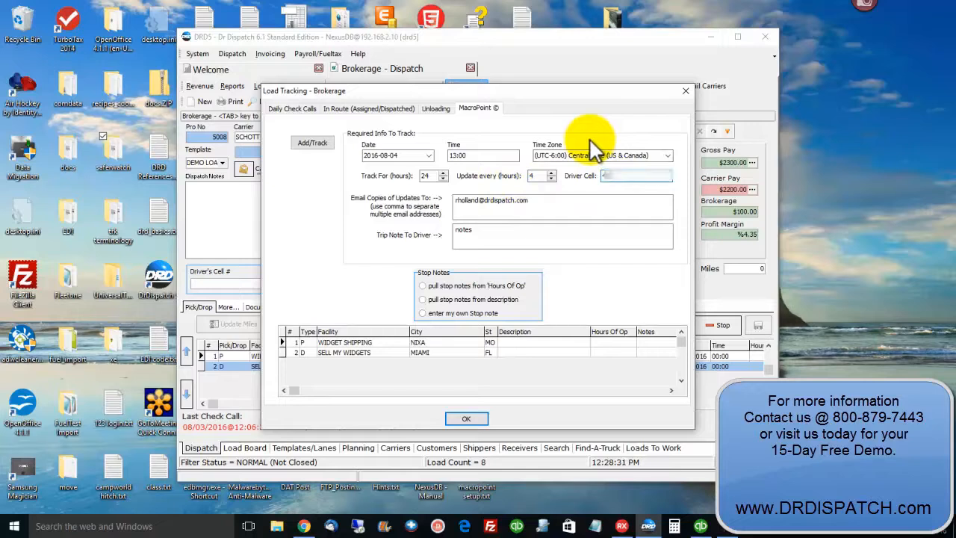
pyautogui.write('••••')
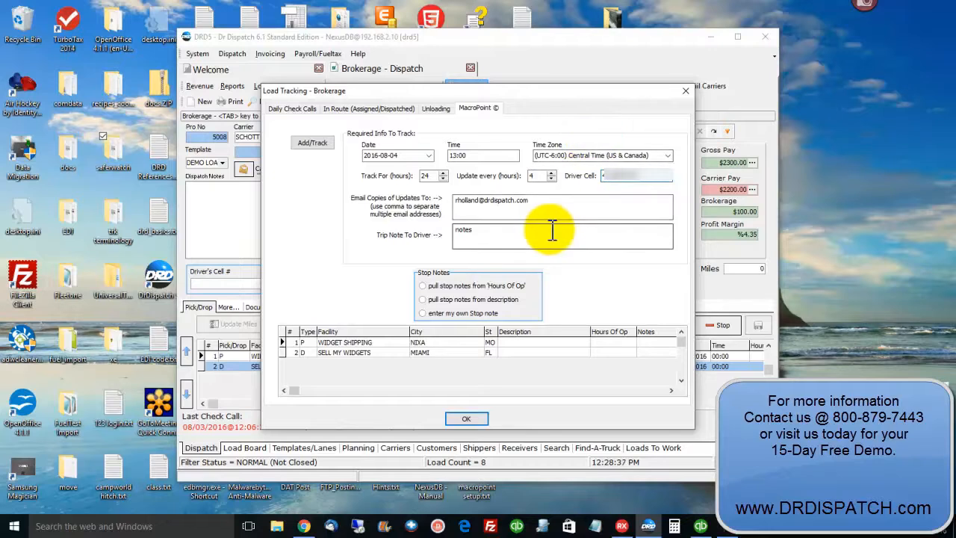
# Submit the load to MacroPoint for tracking with the existing update e-mail and trip note, and close the load tracking window
pyautogui.doubleClick(466, 232)
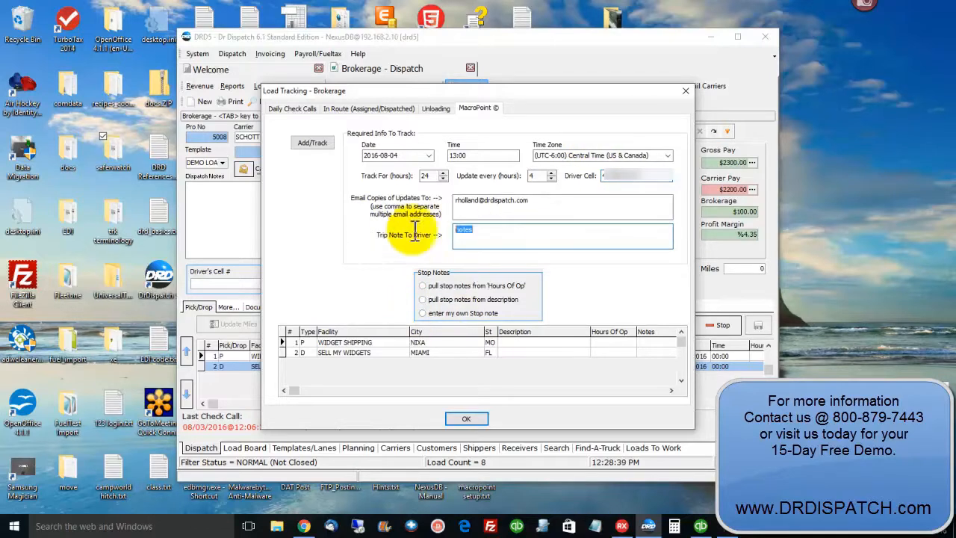
pyautogui.click(601, 206)
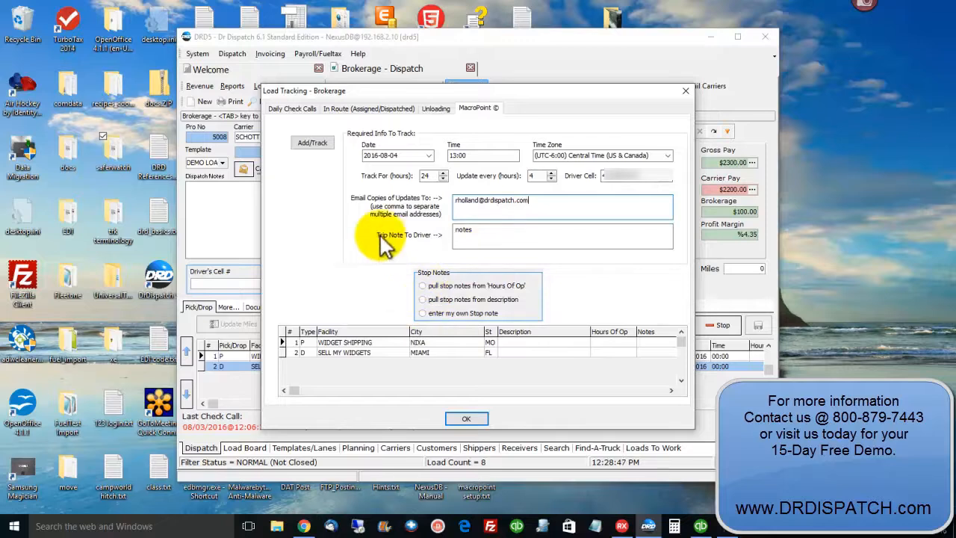
pyautogui.click(328, 147)
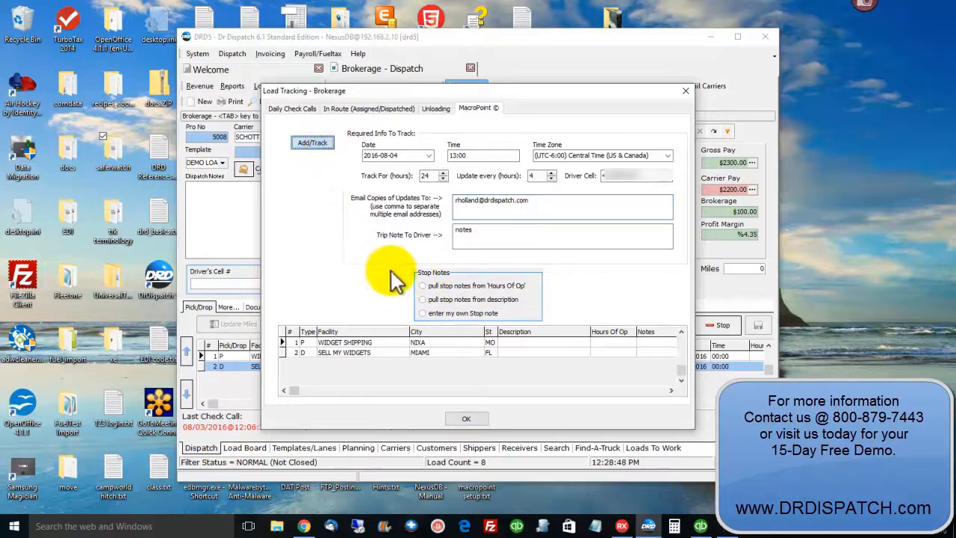
pyautogui.click(560, 277)
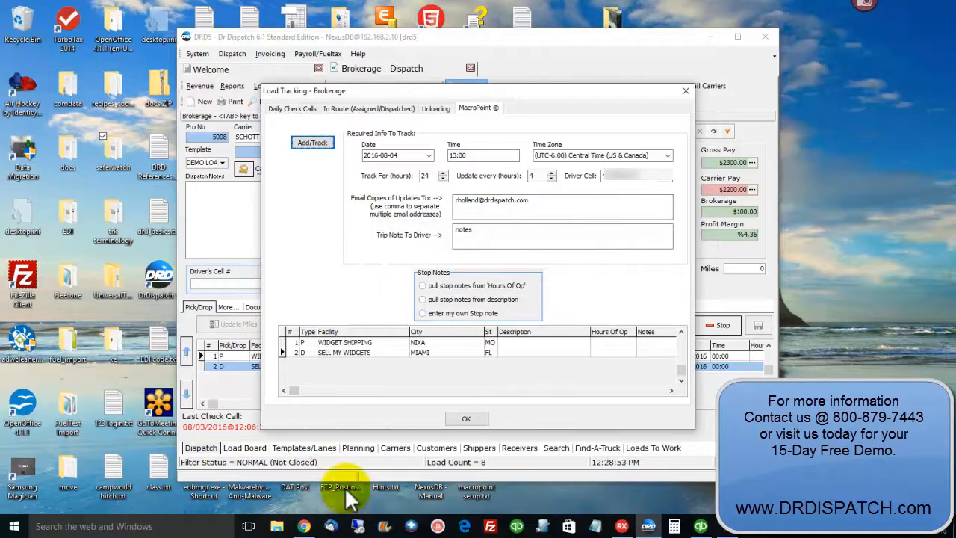
pyautogui.click(473, 421)
# Switch to MacroPoint Lite in Chrome and refresh the list of tracking sessions
pyautogui.click(327, 525)
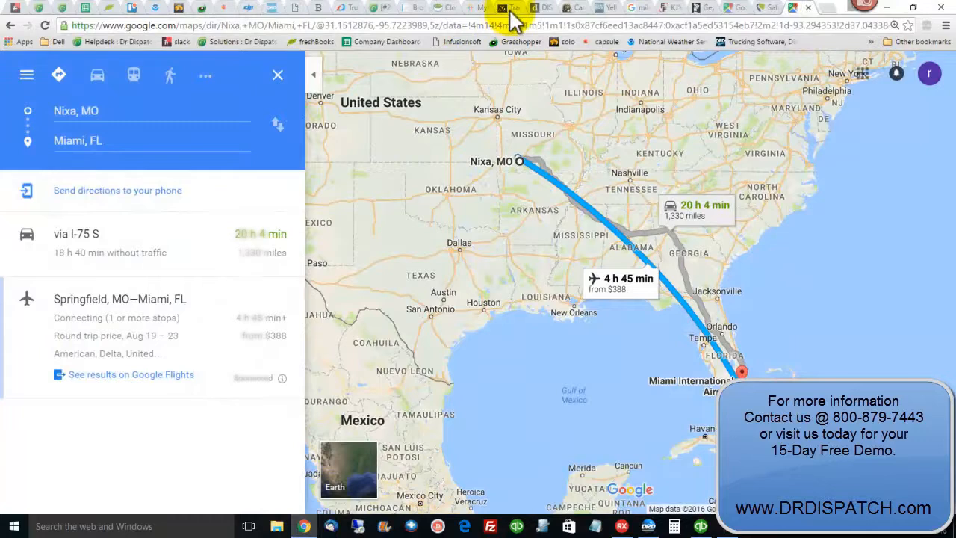
pyautogui.click(508, 10)
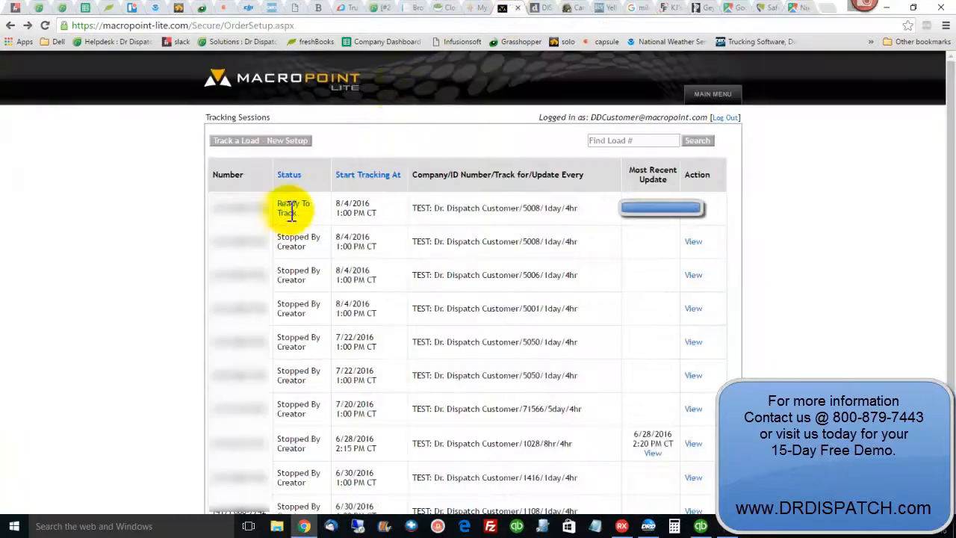
pyautogui.click(46, 29)
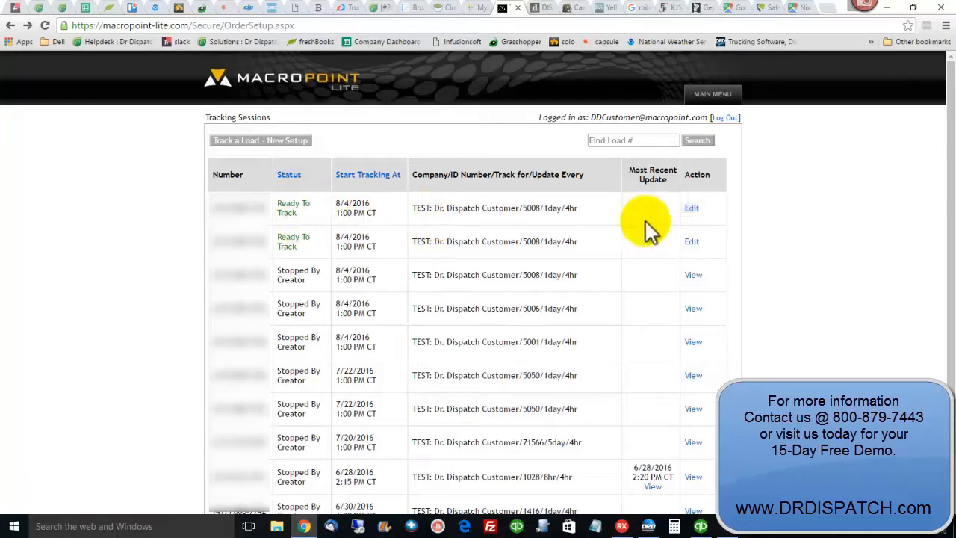
# Review the details and trip sheet stops of the newest tracking session for load 5008, and return to the session list
pyautogui.click(691, 212)
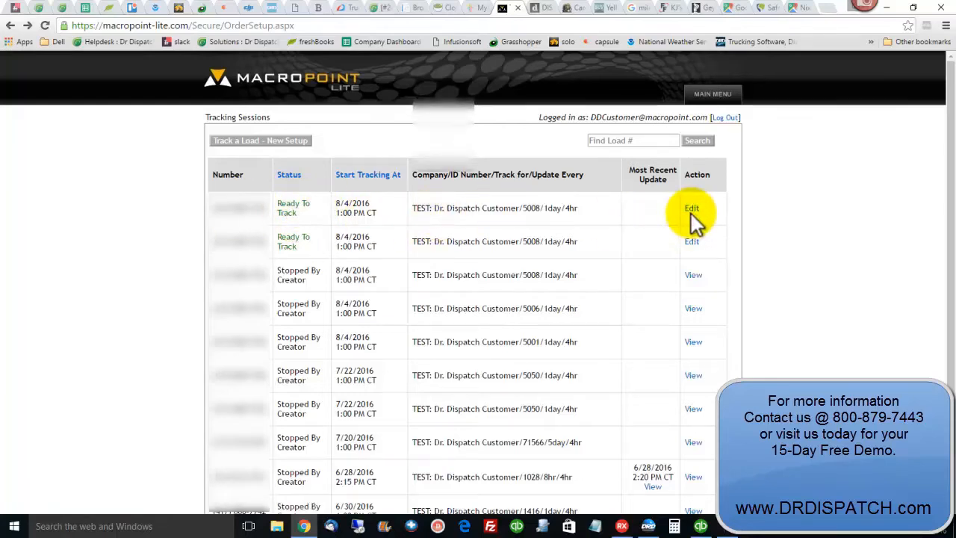
pyautogui.click(692, 211)
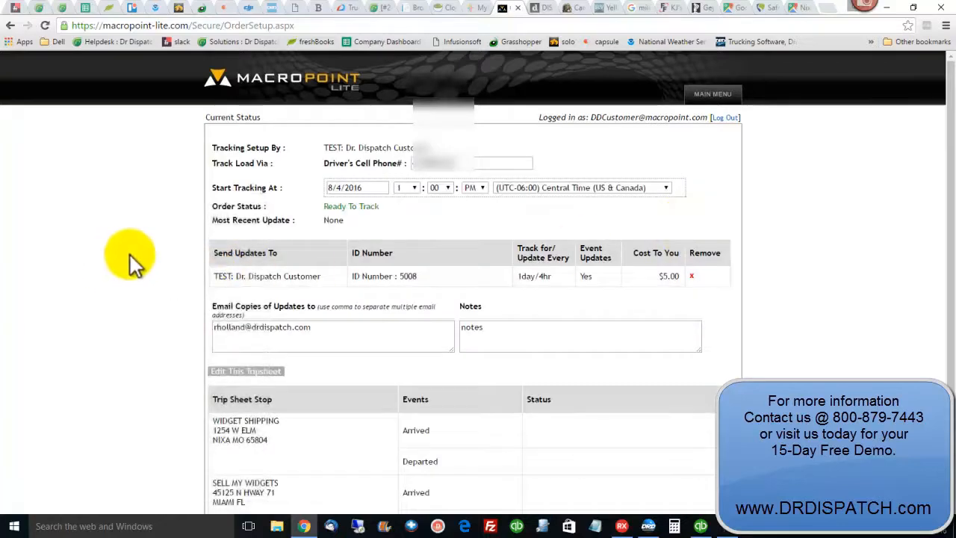
pyautogui.scroll(-1, 172, 239)
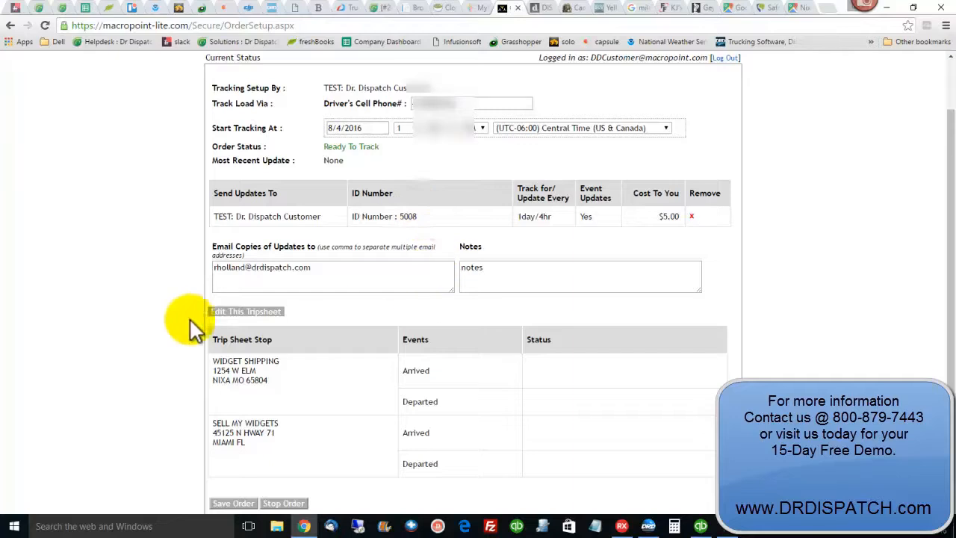
pyautogui.scroll(-1, 190, 321)
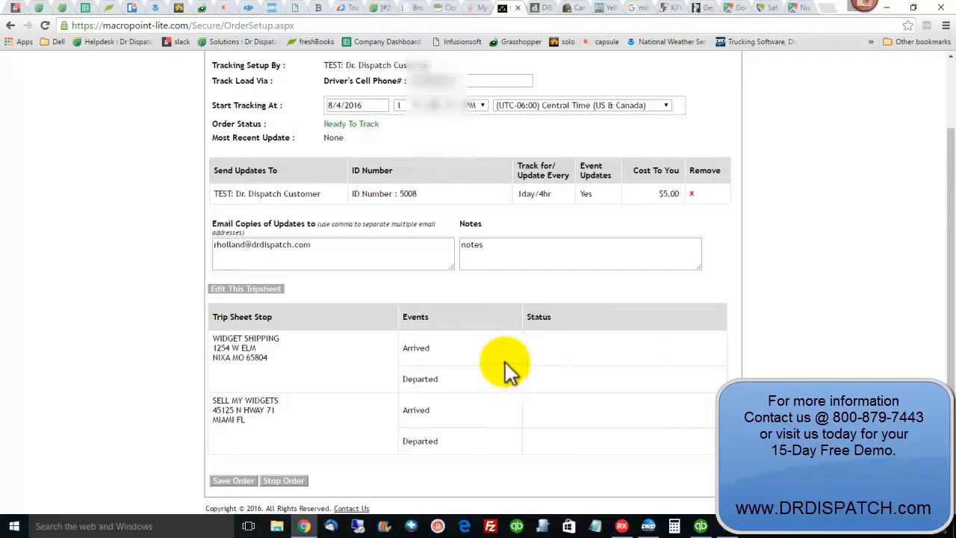
pyautogui.click(11, 25)
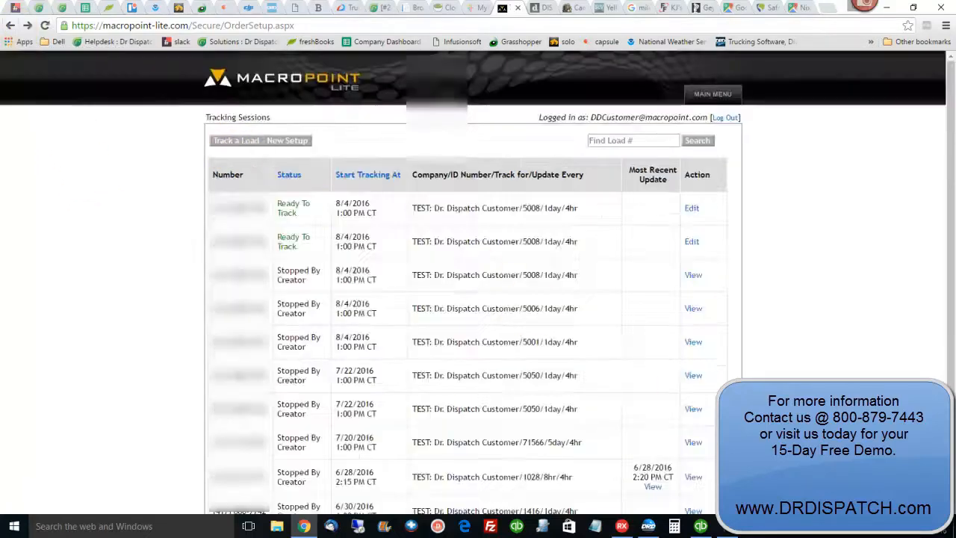
# Examine the reported map location and trip sheet events of the tracking session started 6/28/2016 at 2:15 PM, and return to the session list
pyautogui.click(692, 478)
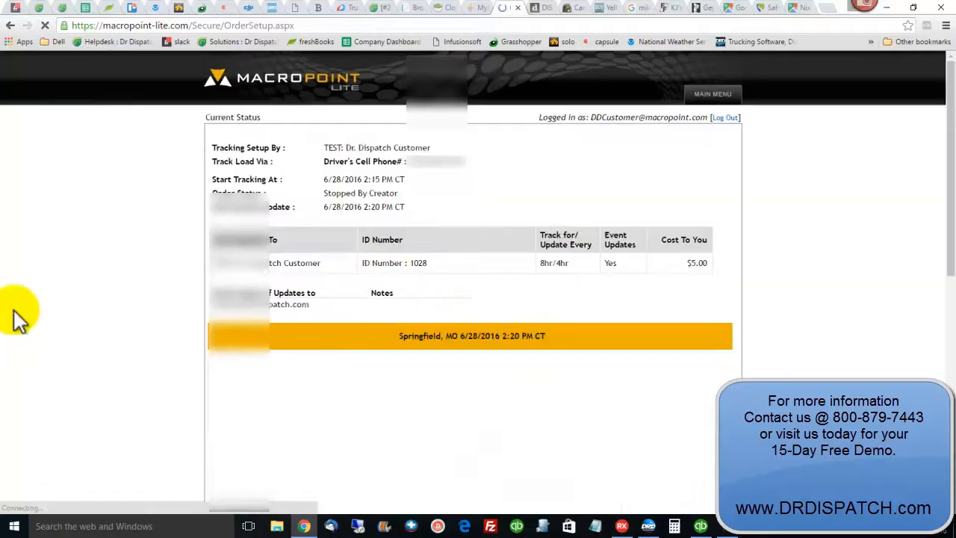
pyautogui.scroll(-3, 141, 327)
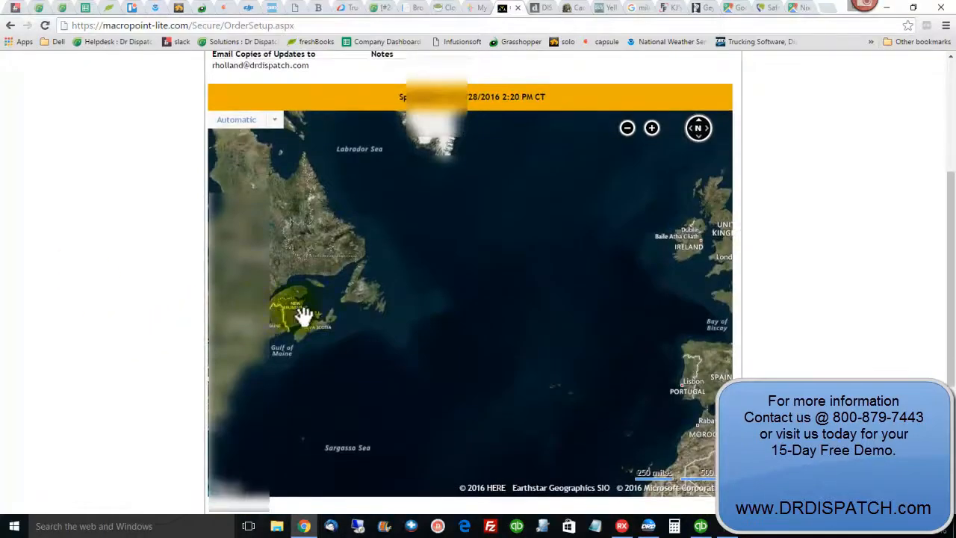
pyautogui.moveTo(297, 315); pyautogui.dragTo(667, 298)
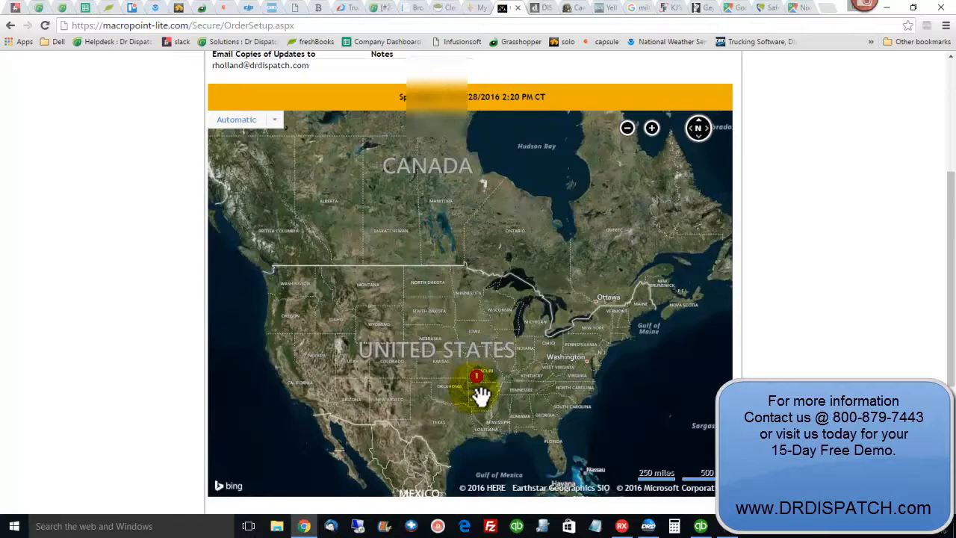
pyautogui.scroll(5, 475, 394)
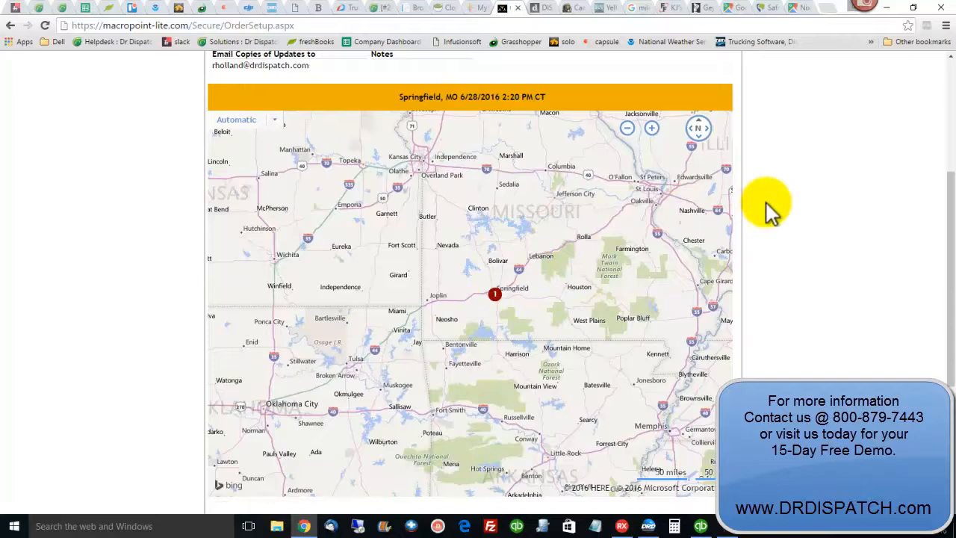
pyautogui.scroll(-3, 765, 216)
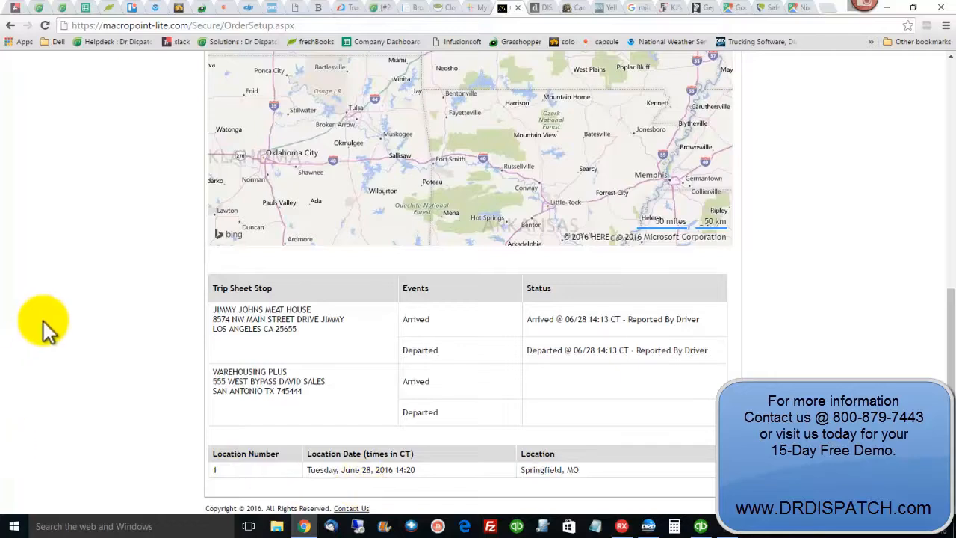
pyautogui.scroll(2, 42, 326)
pyautogui.click(8, 28)
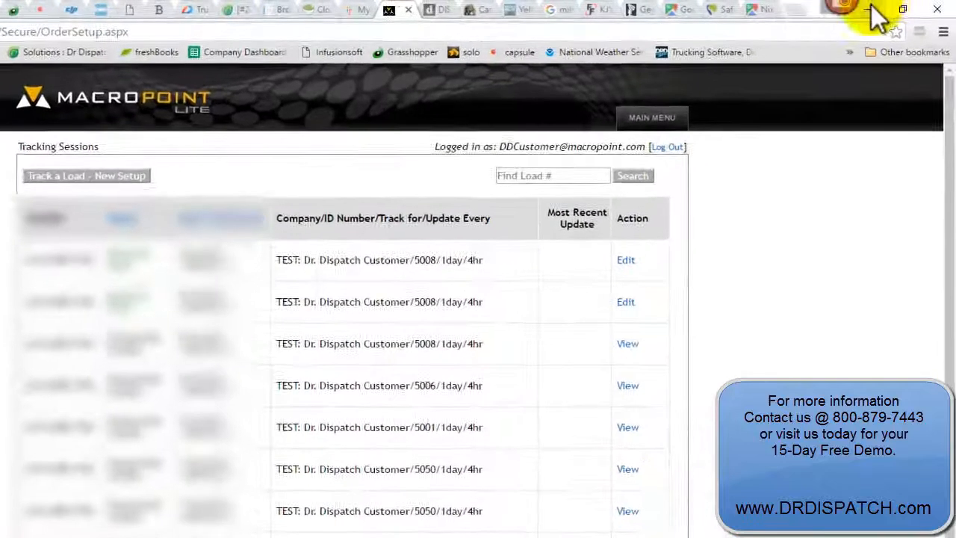
# Return to Dr Dispatch and view the daily check calls recorded for load 5008, then close the tracking window
pyautogui.click(869, 8)
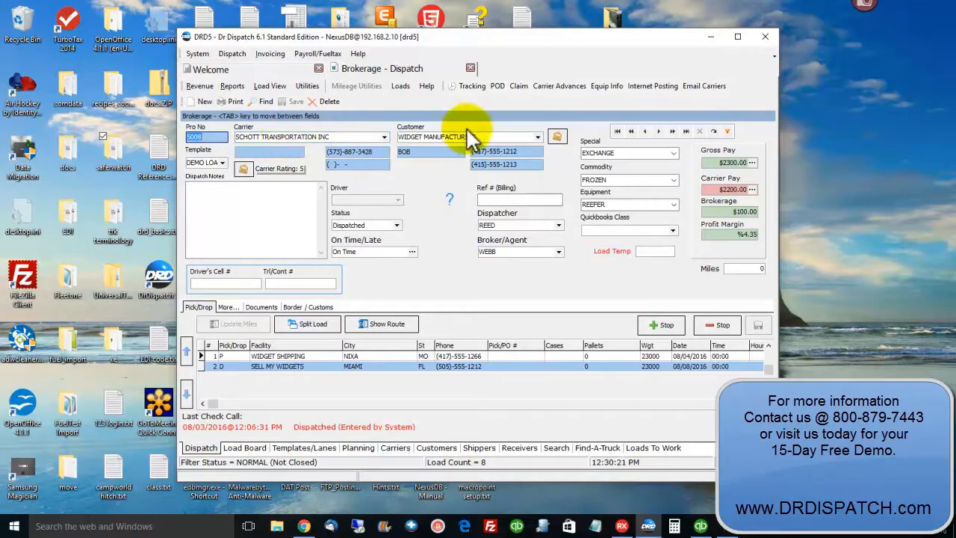
pyautogui.click(465, 80)
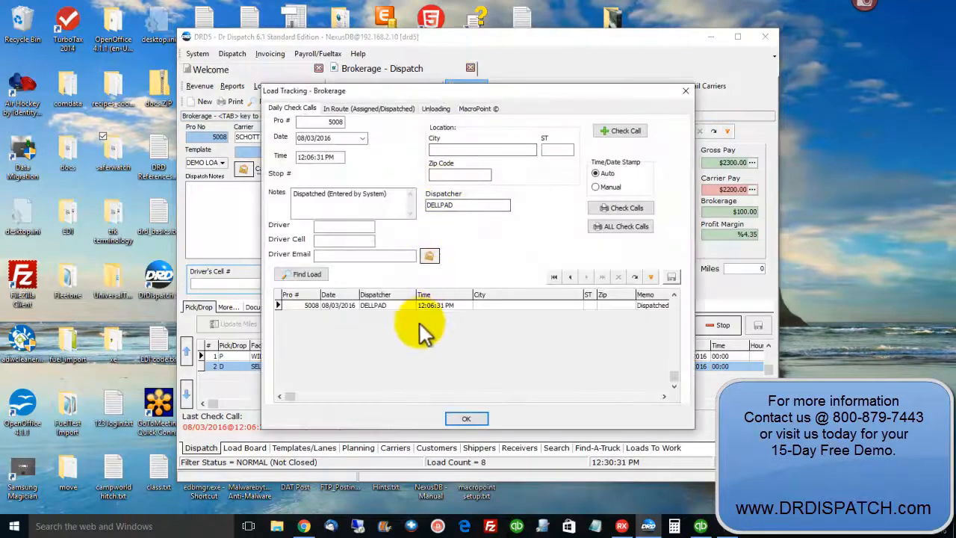
pyautogui.click(464, 419)
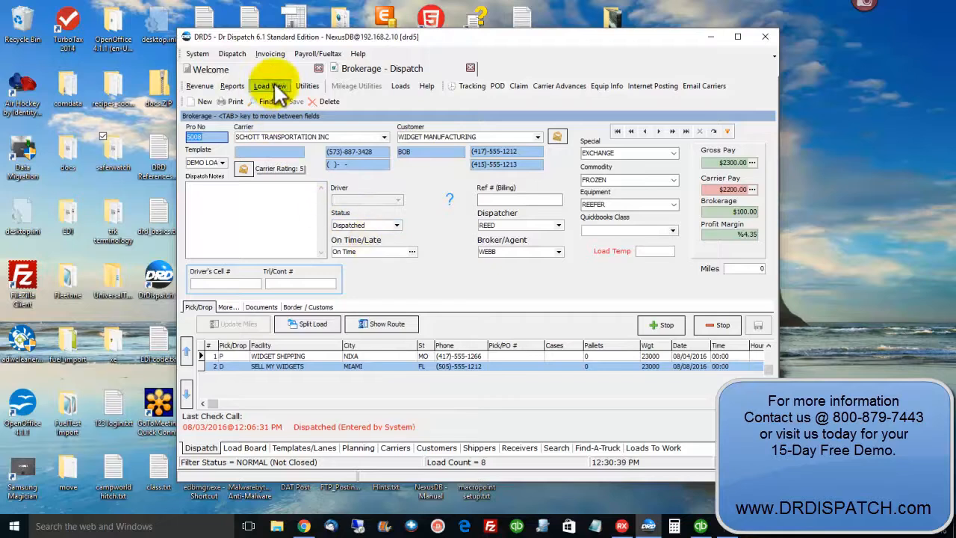
pyautogui.click(301, 283)
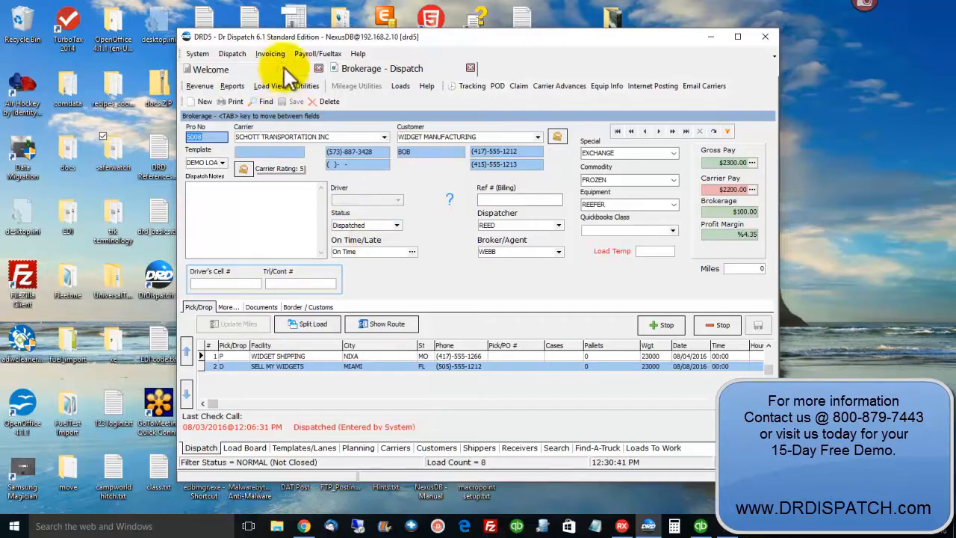
# Set the status of load 5008 to Dispatched and acknowledge the automatically entered check call
pyautogui.click(397, 226)
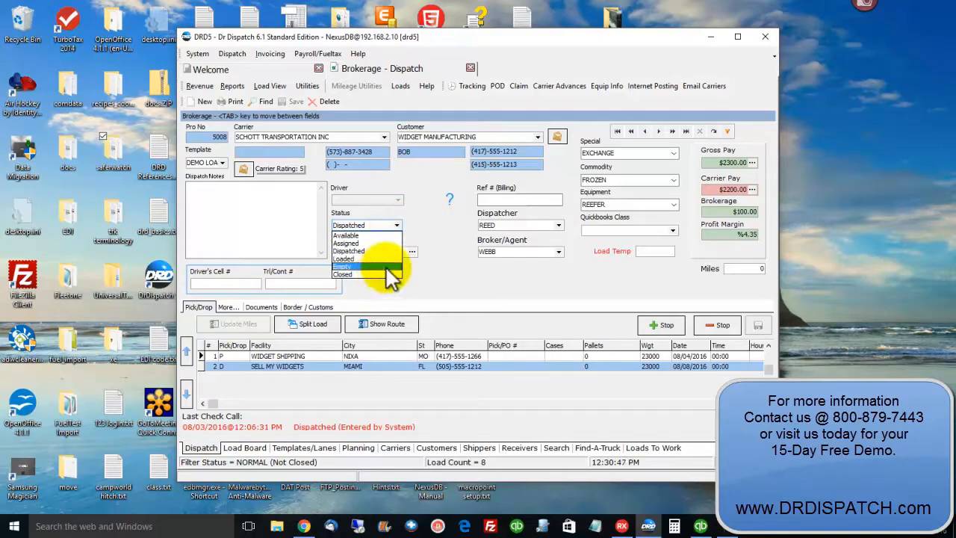
pyautogui.click(399, 252)
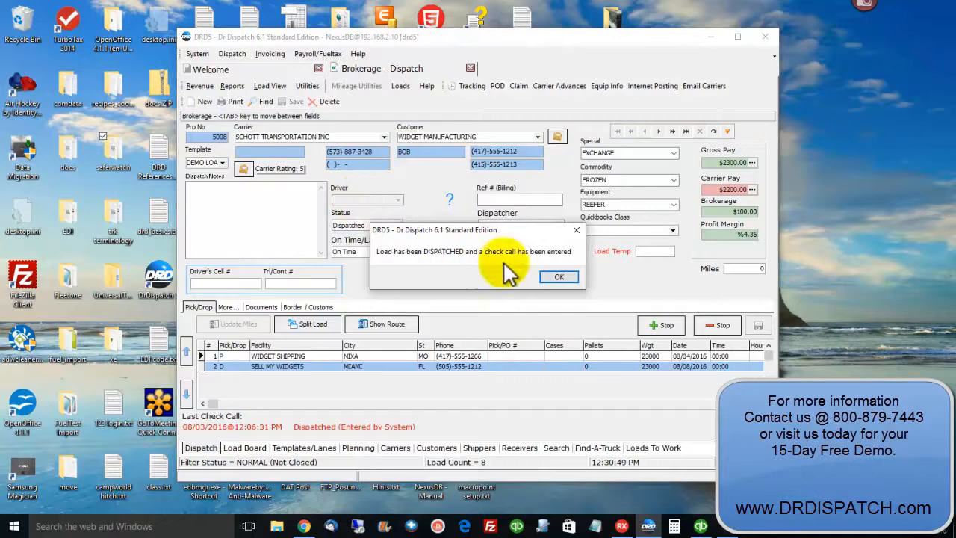
pyautogui.click(559, 277)
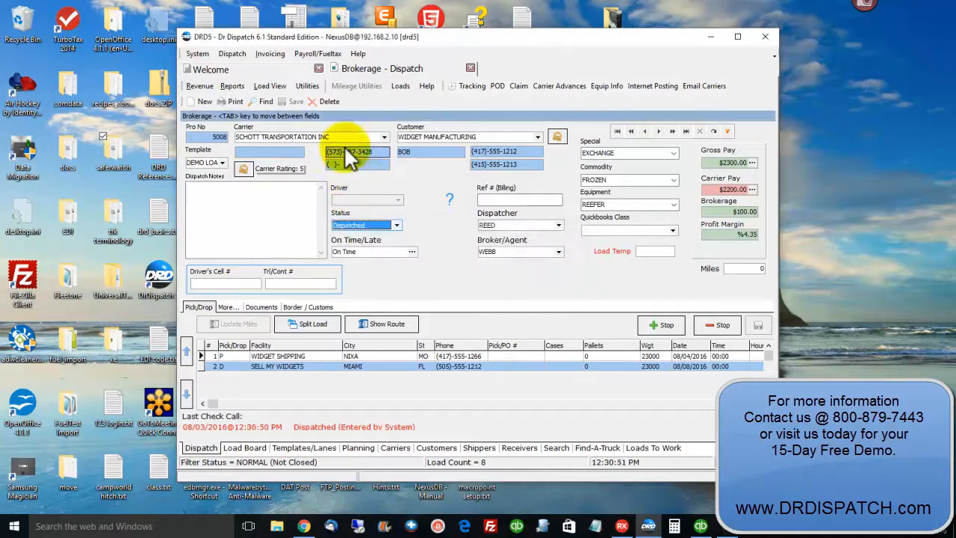
# Open Brokerage Invoicing from the Welcome page and mark only load 5008 for printing
pyautogui.click(295, 71)
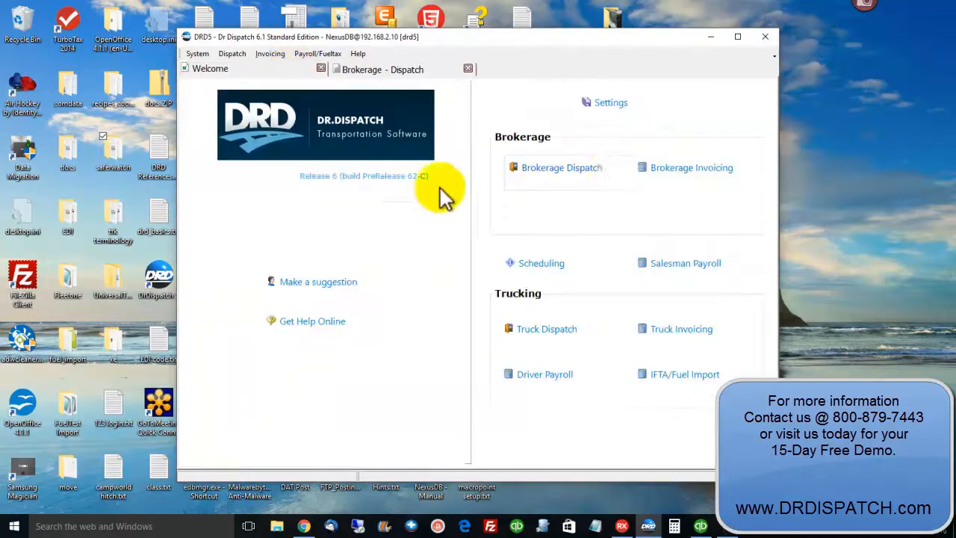
pyautogui.click(653, 168)
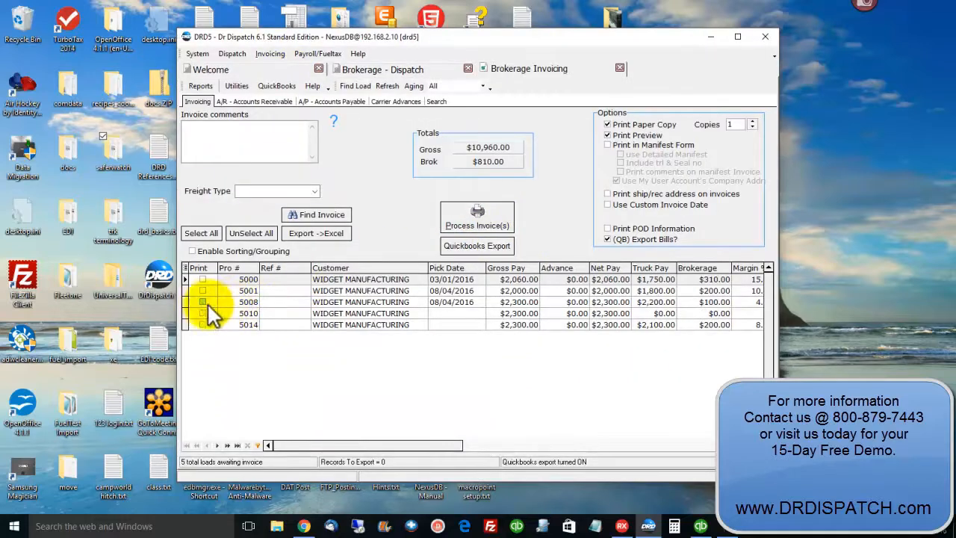
pyautogui.click(202, 302)
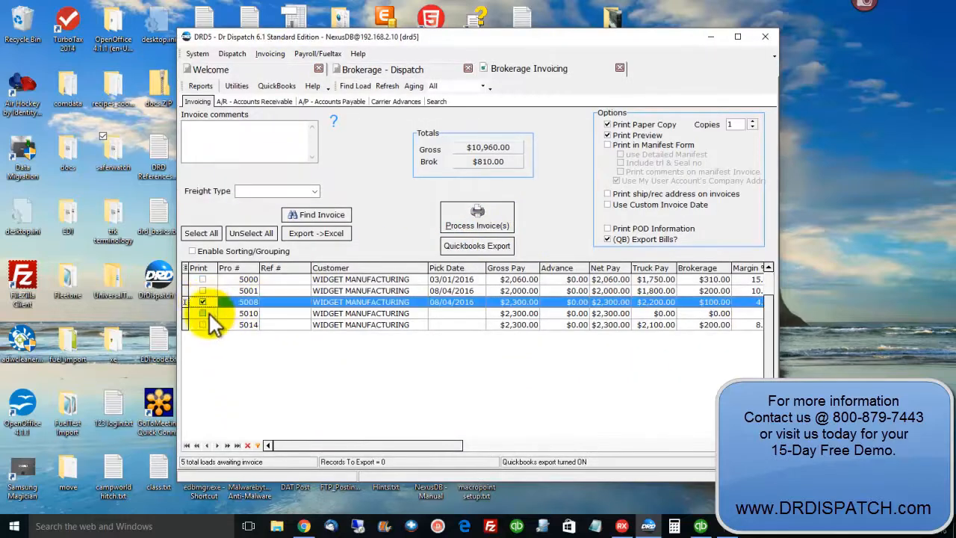
pyautogui.click(202, 313)
pyautogui.click(202, 313)
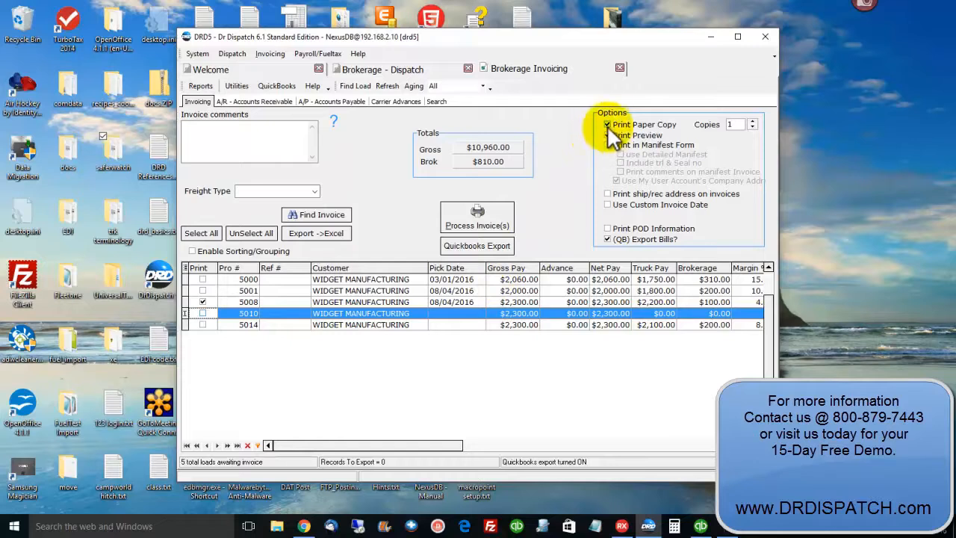
# Process the invoice for load 5008, review its preview at full size, and close the preview, confirming the invoice
pyautogui.click(500, 216)
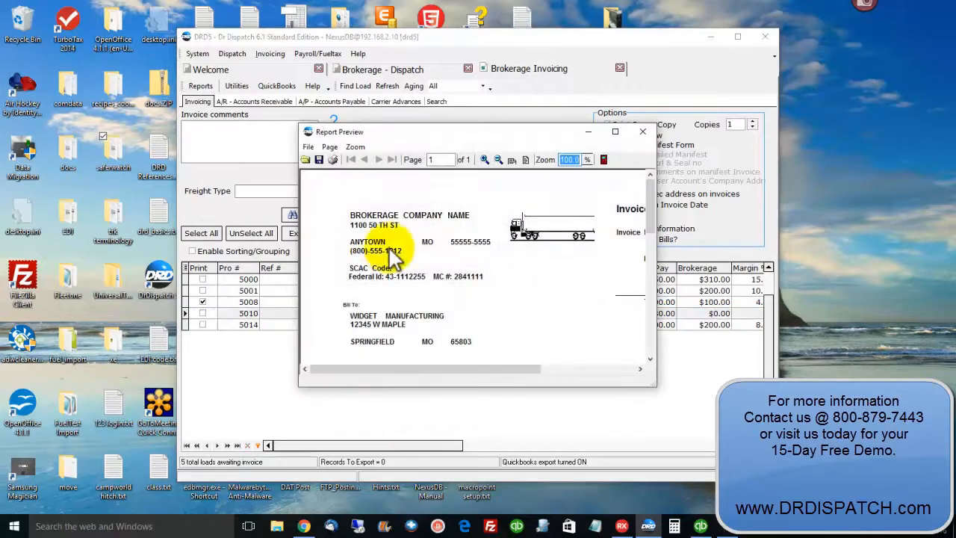
pyautogui.click(615, 132)
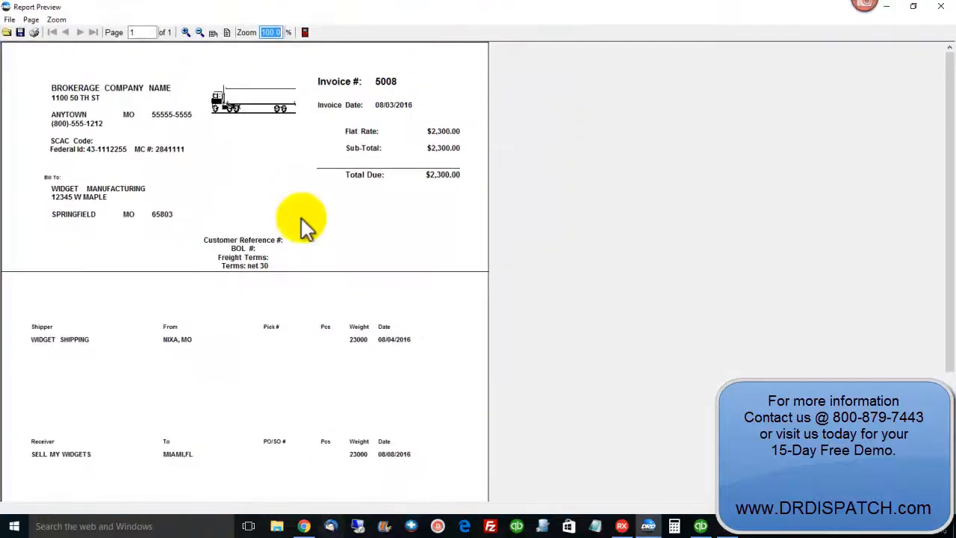
pyautogui.click(305, 33)
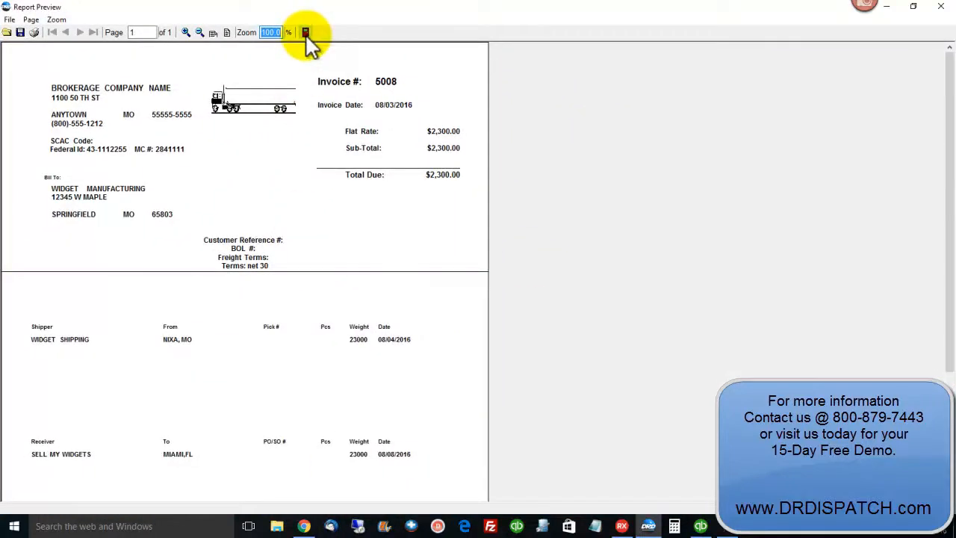
pyautogui.click(479, 309)
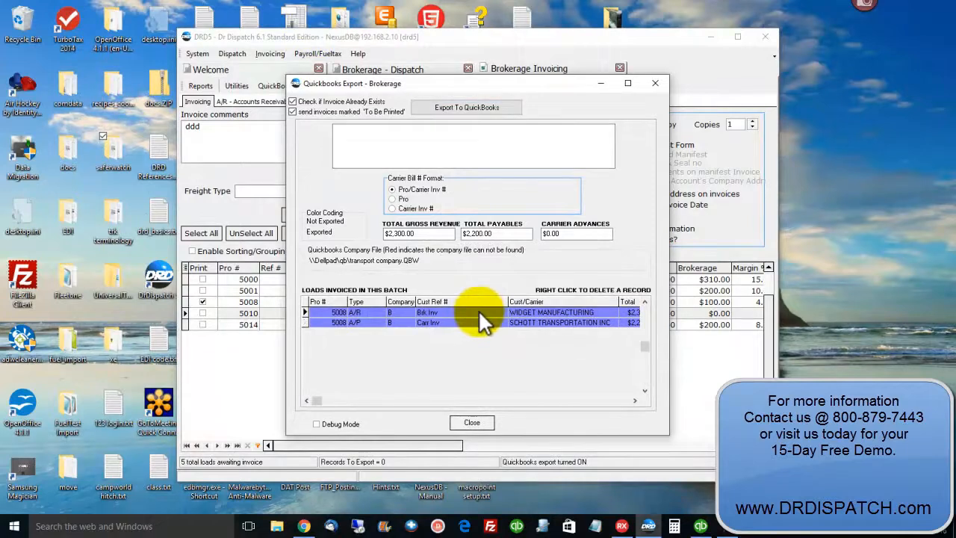
# Export the customer invoice and carrier bill of load 5008 to QuickBooks
pyautogui.click(482, 321)
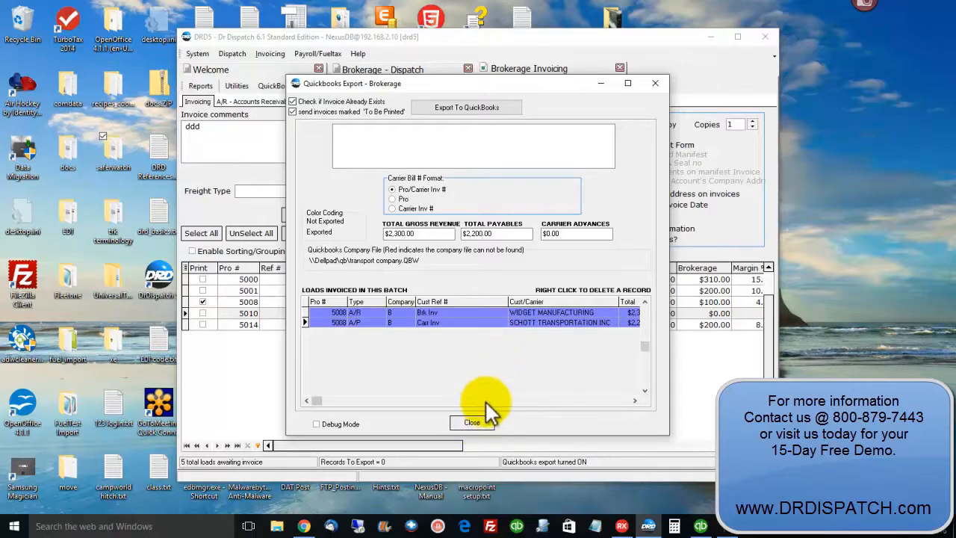
pyautogui.click(437, 108)
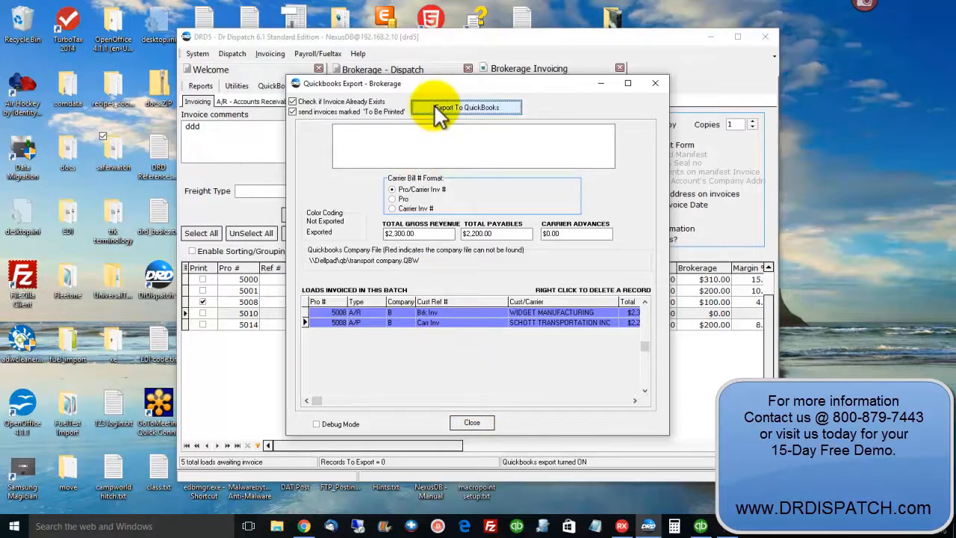
pyautogui.click(466, 301)
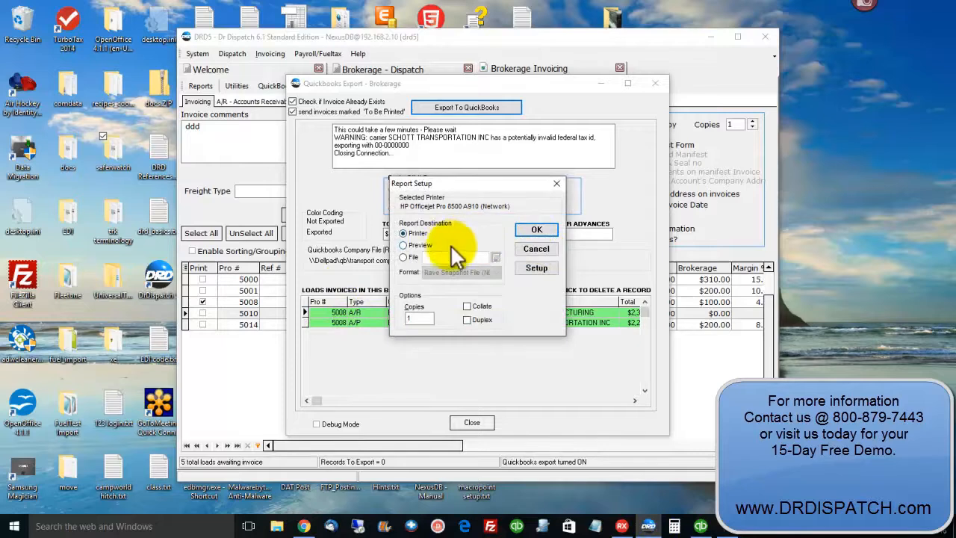
# Preview the accounting export report, confirm that it printed properly, and close the QuickBooks export window
pyautogui.click(419, 246)
pyautogui.click(536, 228)
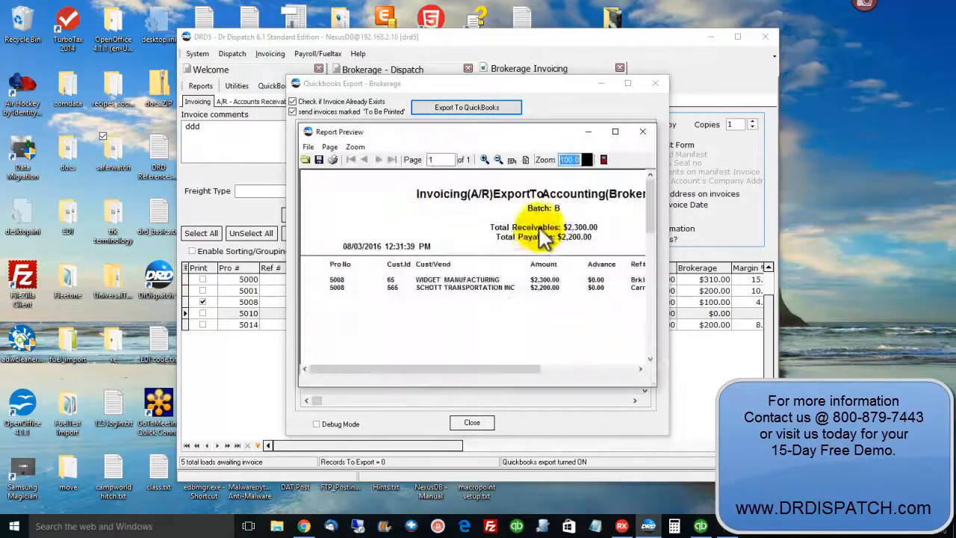
pyautogui.click(642, 132)
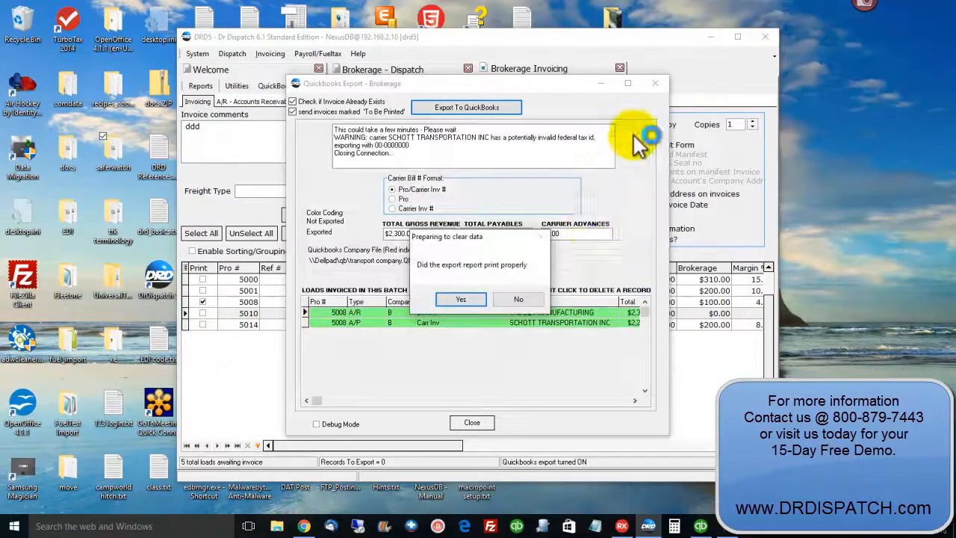
pyautogui.click(467, 300)
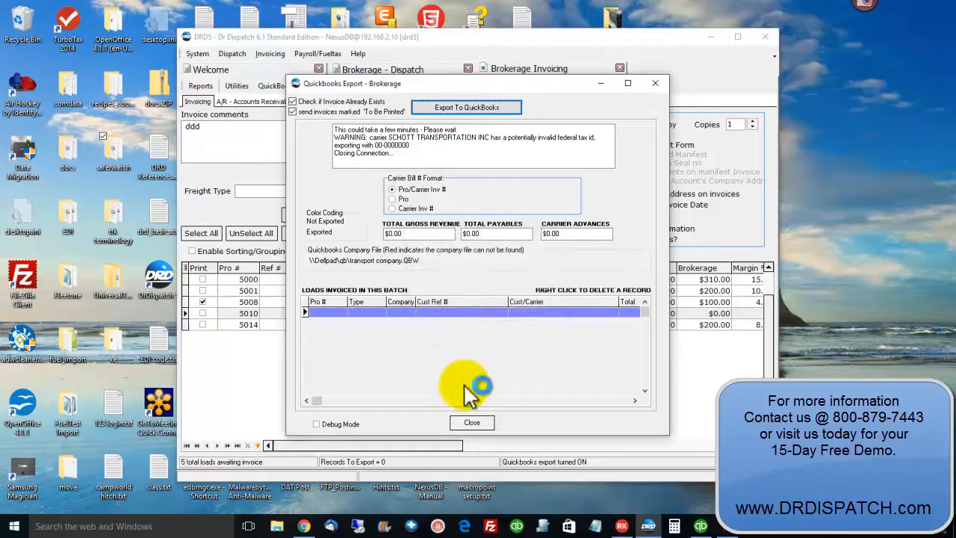
pyautogui.click(471, 423)
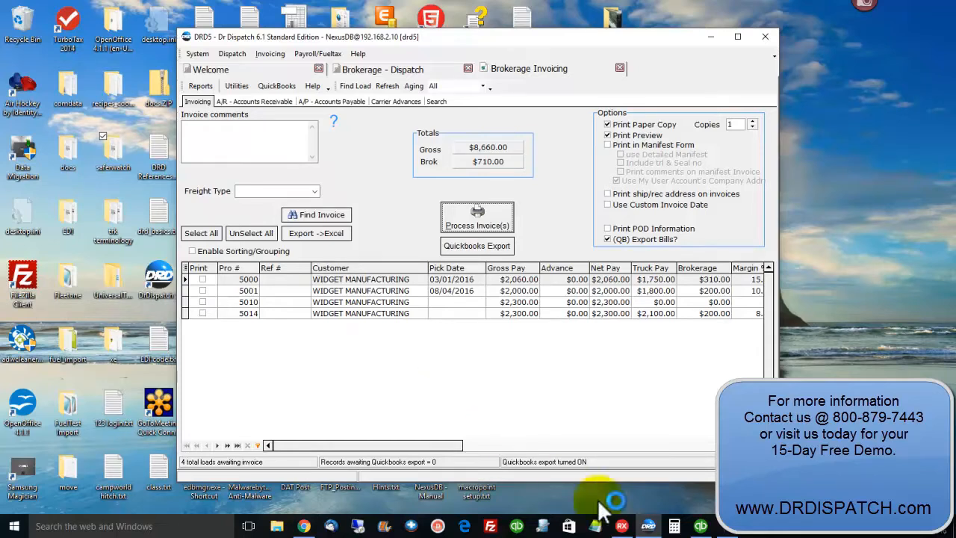
# Switch to QuickBooks Pro 2015 and bring up the Customer Center for WIDGET MANUFACTURING
pyautogui.click(648, 528)
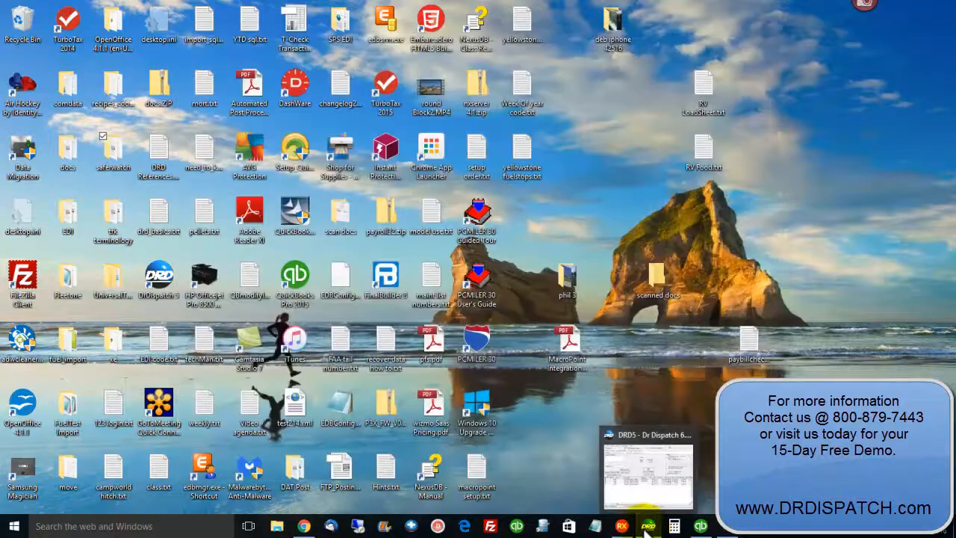
pyautogui.click(648, 527)
pyautogui.click(701, 526)
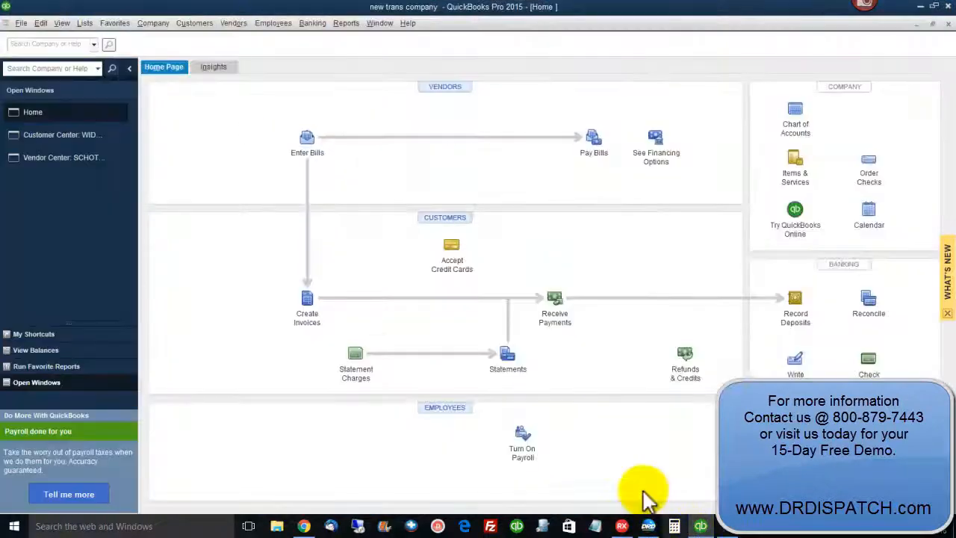
pyautogui.click(41, 134)
# Review WIDGET MANUFACTURING's customer details without changes, and open the exported invoice 5008 from its transactions
pyautogui.click(238, 293)
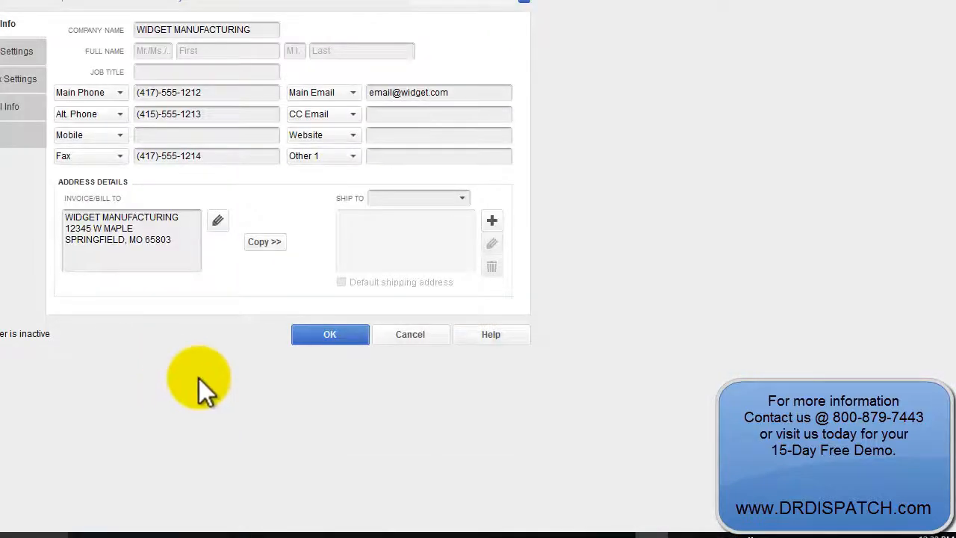
pyautogui.click(403, 330)
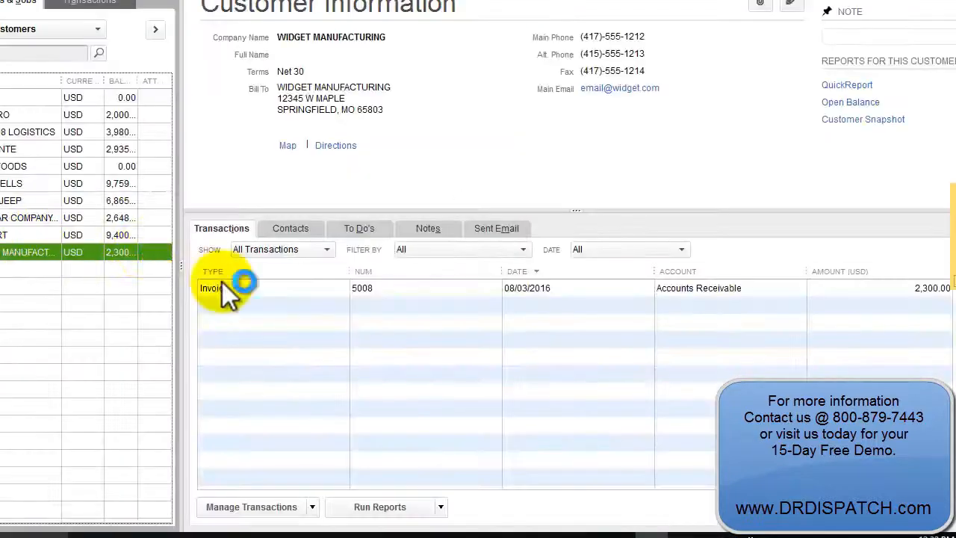
pyautogui.click(228, 291)
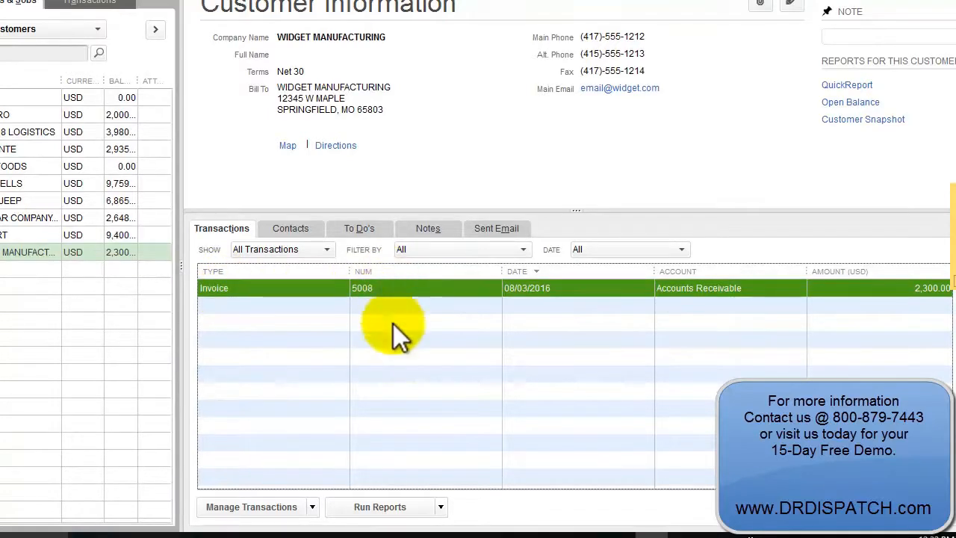
pyautogui.doubleClick(427, 290)
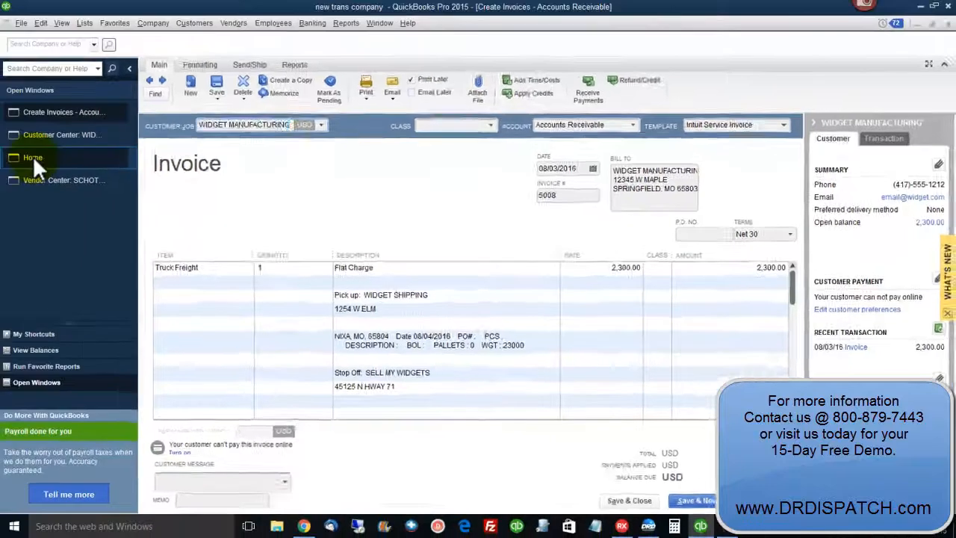
# Show the Vendor Center for SCHOTT TRANSPORTATION INC, review its exported bill 5008, and close the bill
pyautogui.click(35, 156)
pyautogui.click(73, 182)
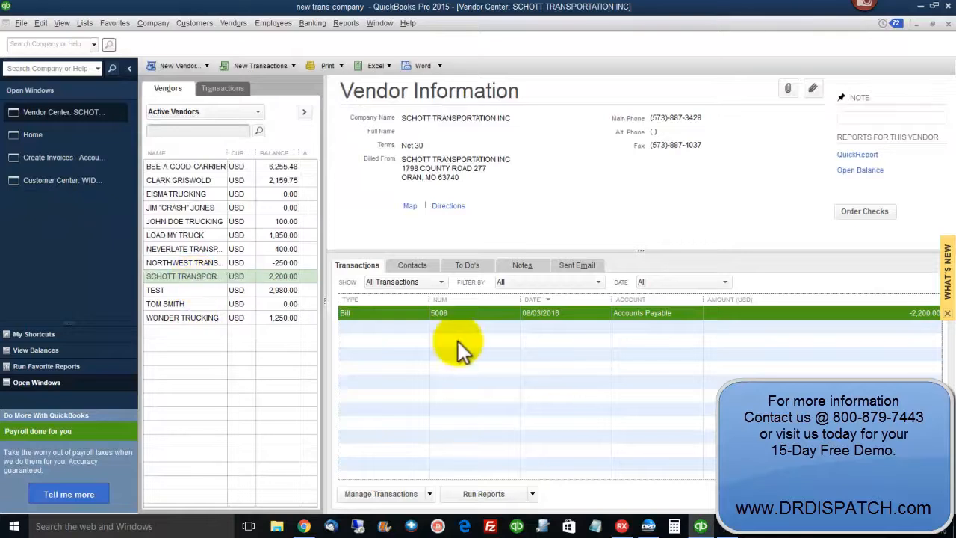
pyautogui.doubleClick(463, 316)
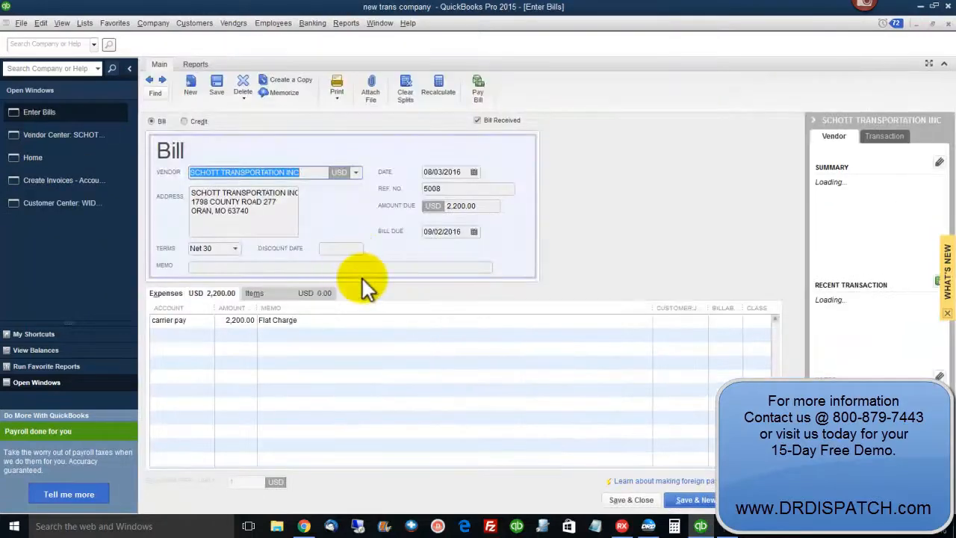
pyautogui.click(947, 25)
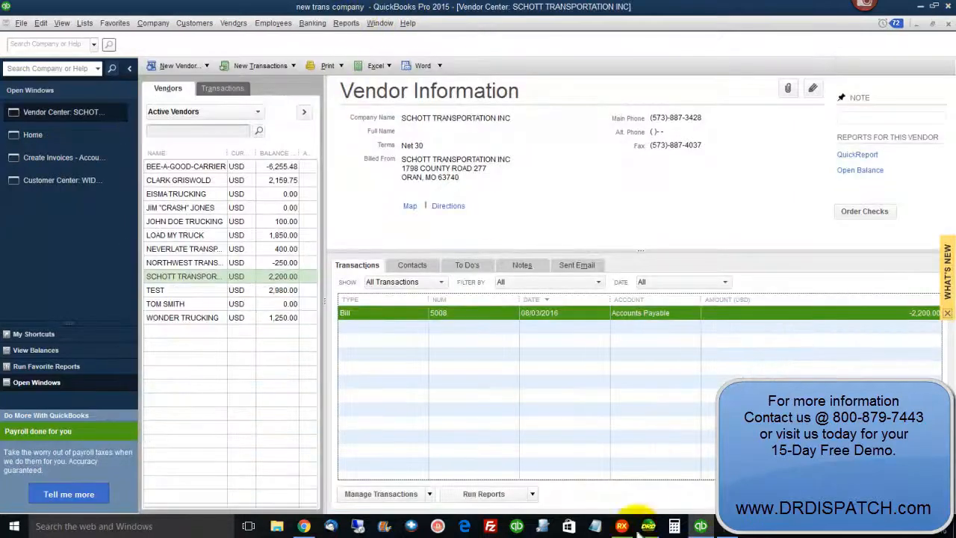
# Return to Dr Dispatch and bring up the Brokerage Dispatch screen for load 5008
pyautogui.click(701, 526)
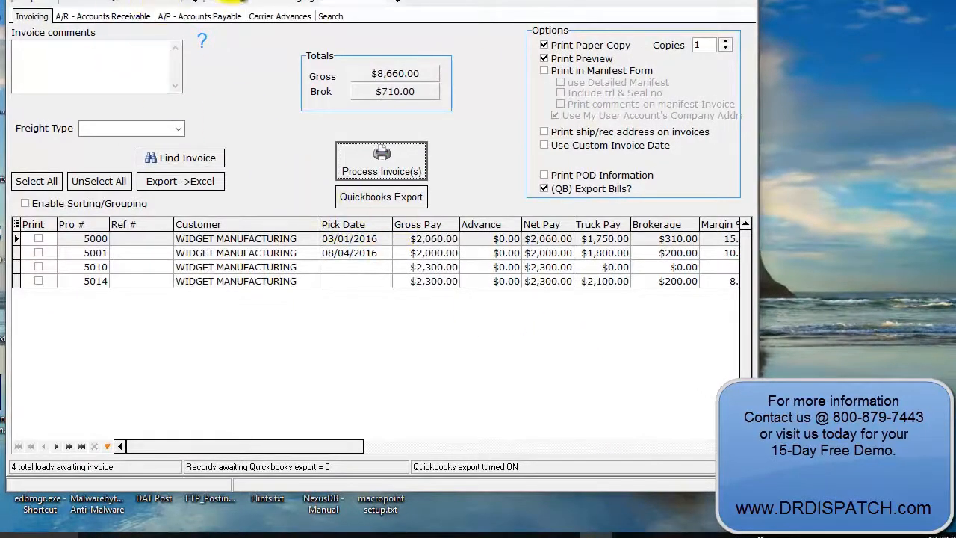
pyautogui.click(230, 2)
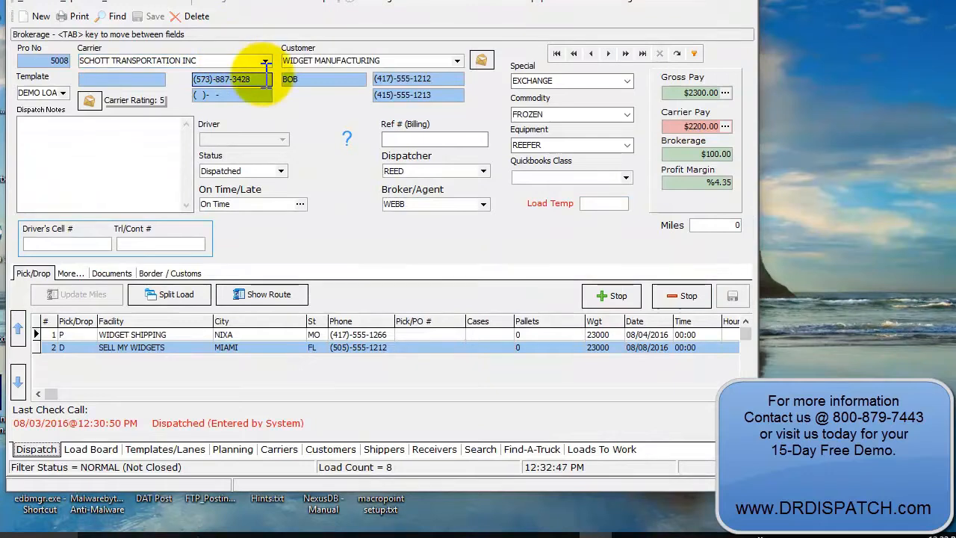